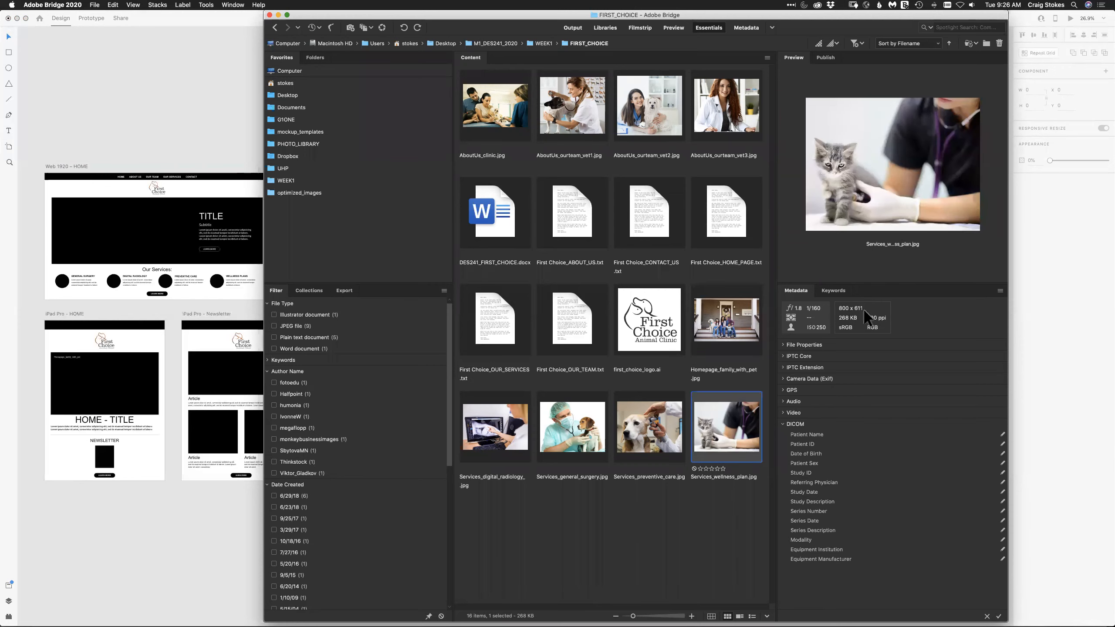
Place Homepage_family_with_pet.jpg from the FIRST_CHOICE folder in Adobe XD, above the Web 1920 – HOME artboard
{"action": "left_click", "coordinate": [713, 329]}
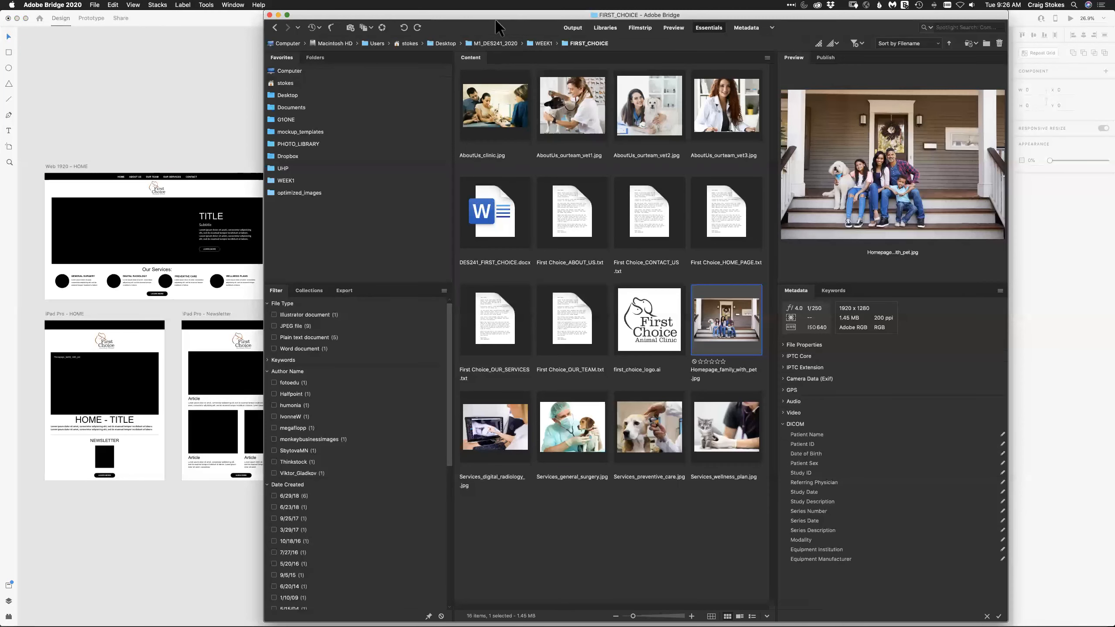
{"action": "left_click_drag", "start_coordinate": [534, 15], "coordinate": [641, 14]}
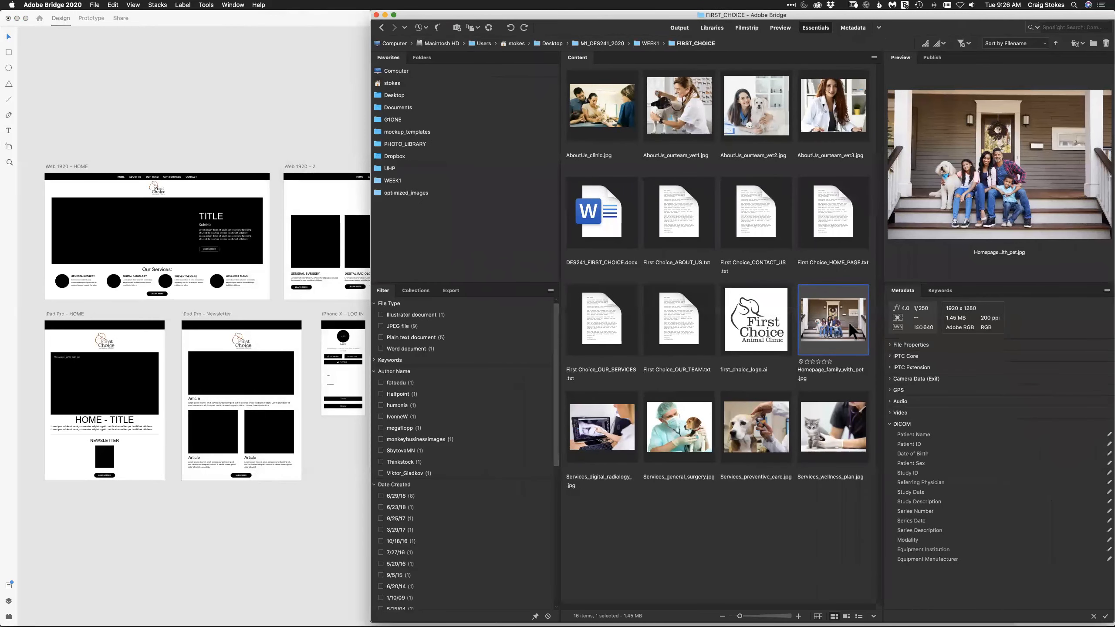
{"action": "left_click_drag", "start_coordinate": [849, 318], "coordinate": [108, 67]}
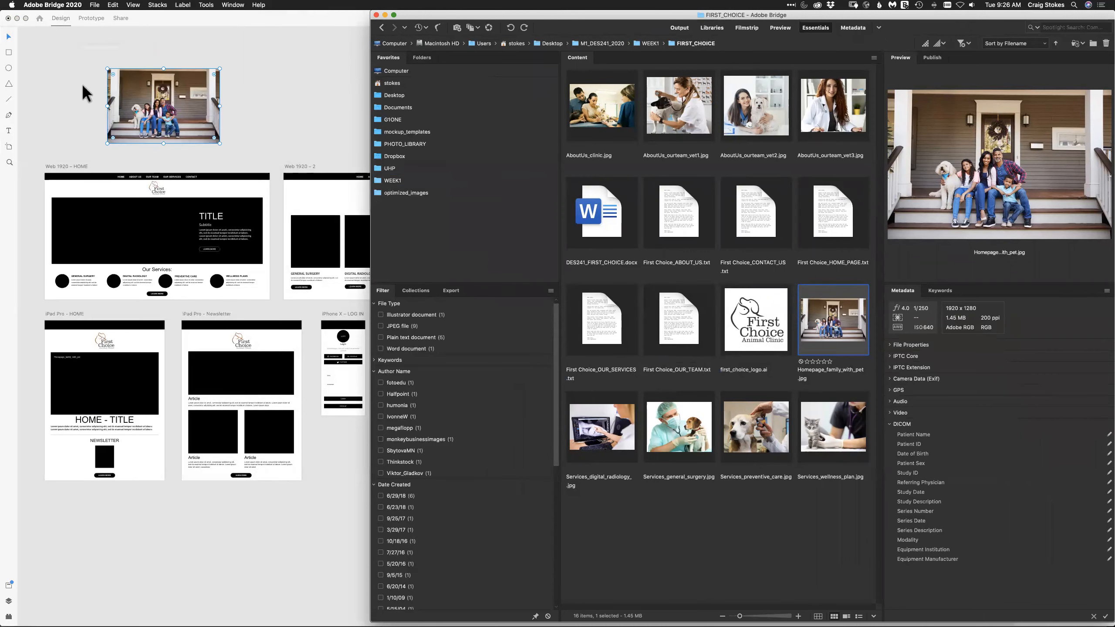
{"action": "left_click", "coordinate": [135, 83]}
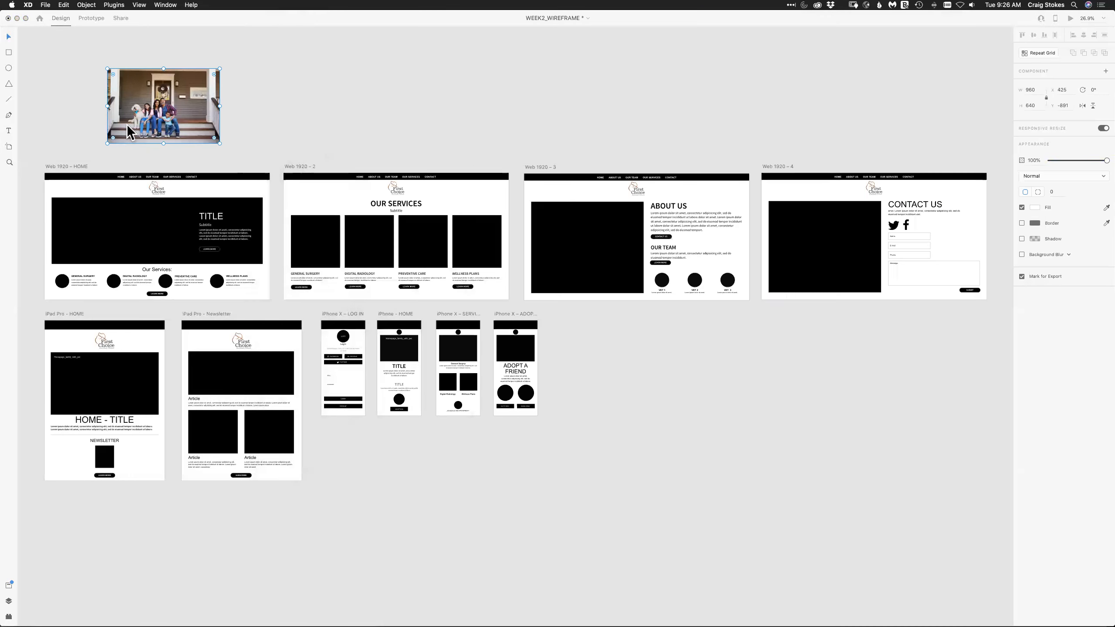
{"action": "mouse_move", "coordinate": [132, 95]}
{"action": "left_mouse_down"}
{"action": "mouse_move", "coordinate": [128, 228]}
{"action": "mouse_move", "coordinate": [145, 90]}
{"action": "left_mouse_up"}
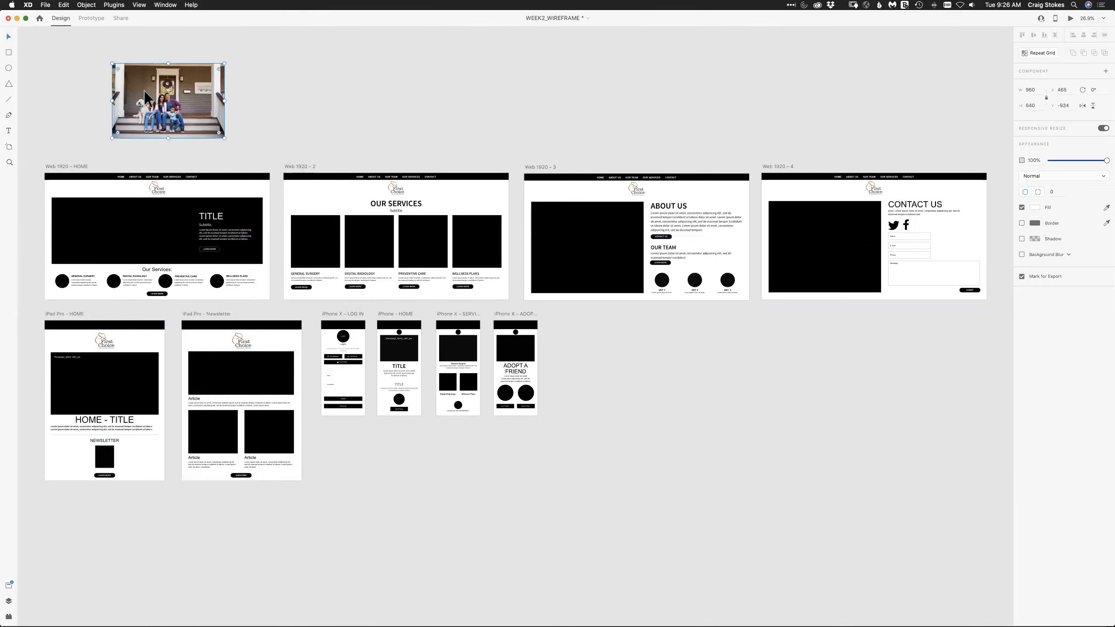
Switch to Bridge, open Homepage_family_with_pet.jpg in Photoshop, and bring up the Export As settings for its layer
{"action": "mouse_move", "coordinate": [410, 615]}
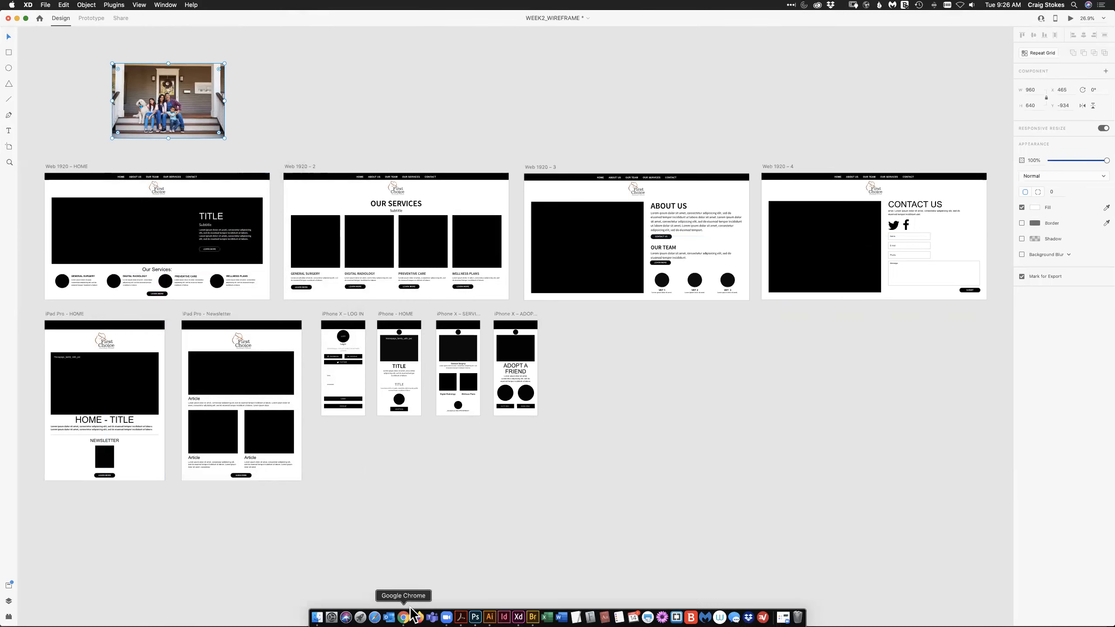
{"action": "left_click", "coordinate": [532, 617]}
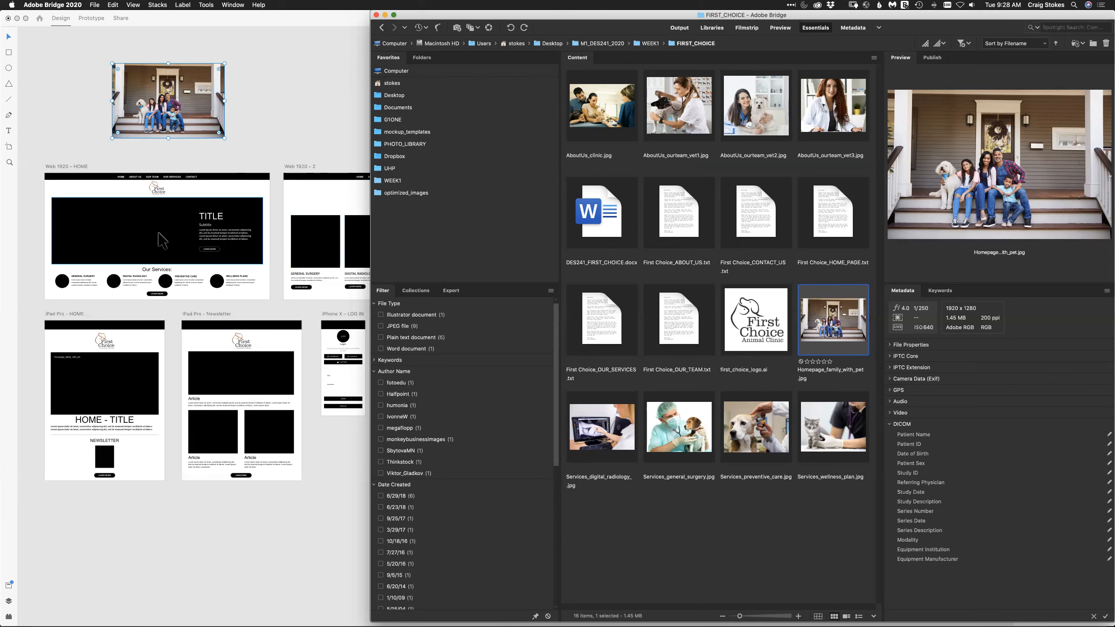
{"action": "mouse_move", "coordinate": [518, 617]}
{"action": "left_click", "coordinate": [476, 616]}
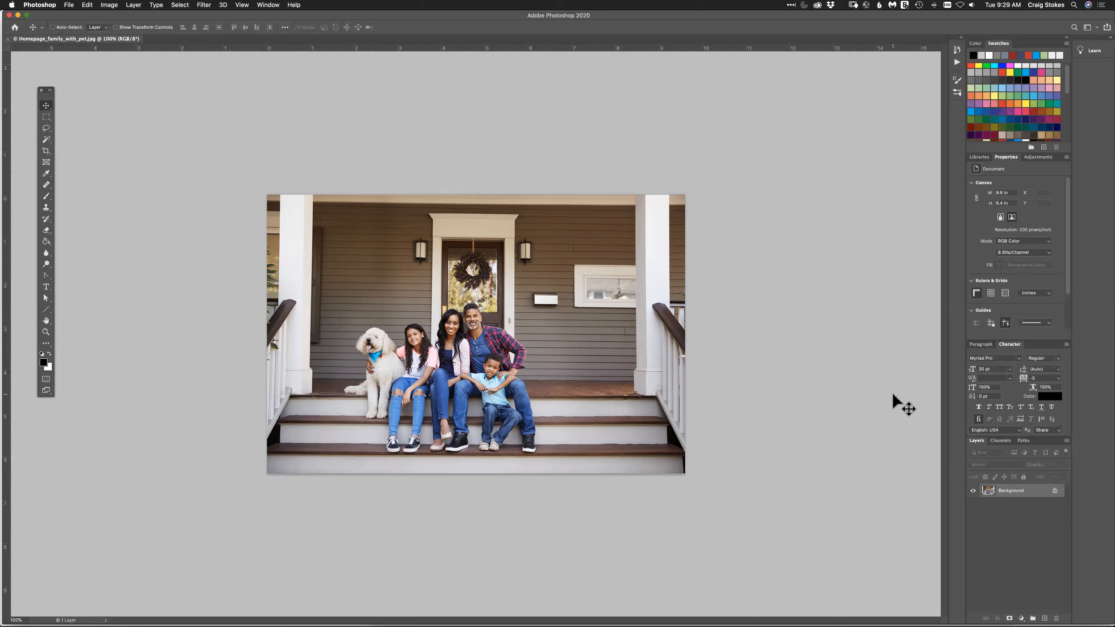
{"action": "left_click", "coordinate": [1066, 440]}
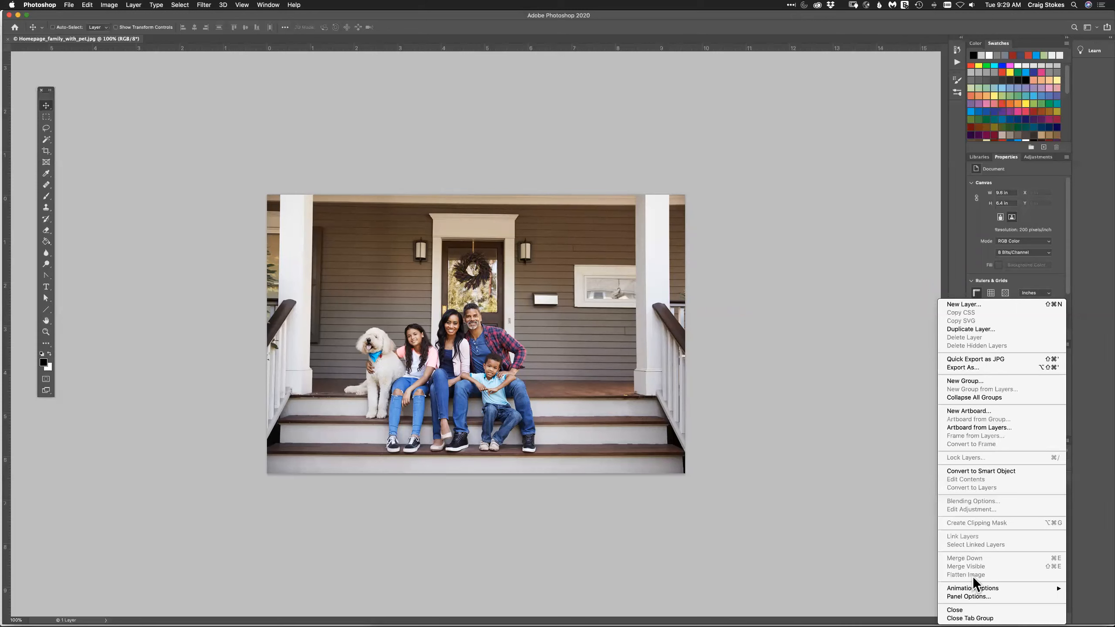
{"action": "left_click", "coordinate": [951, 368]}
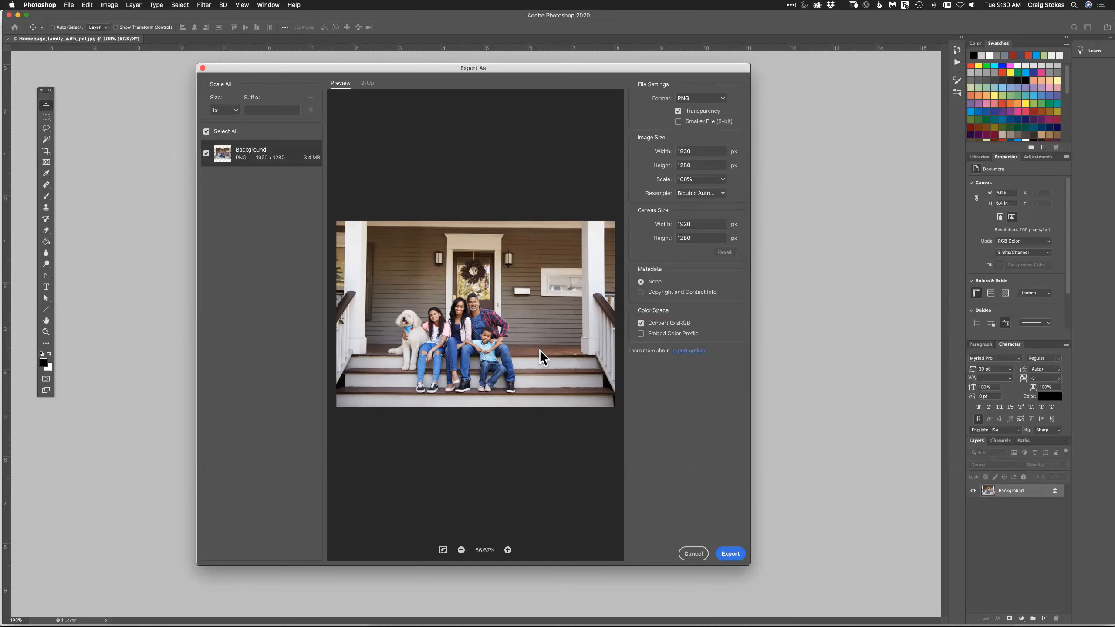
Set the export format to JPG with 90% quality
{"action": "left_click", "coordinate": [722, 105]}
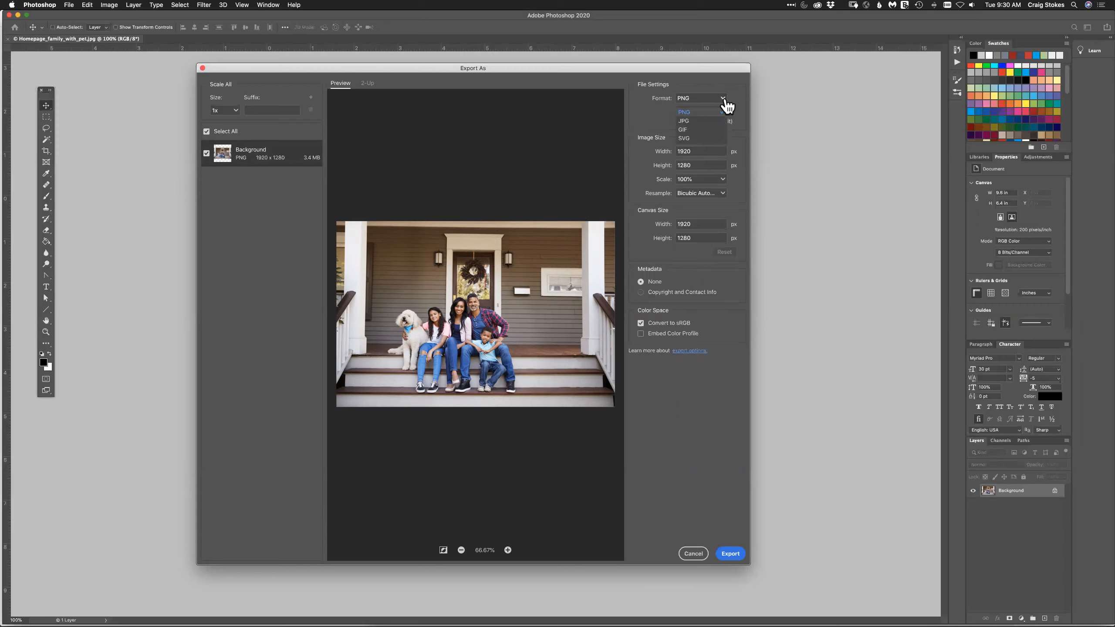
{"action": "left_click", "coordinate": [687, 119]}
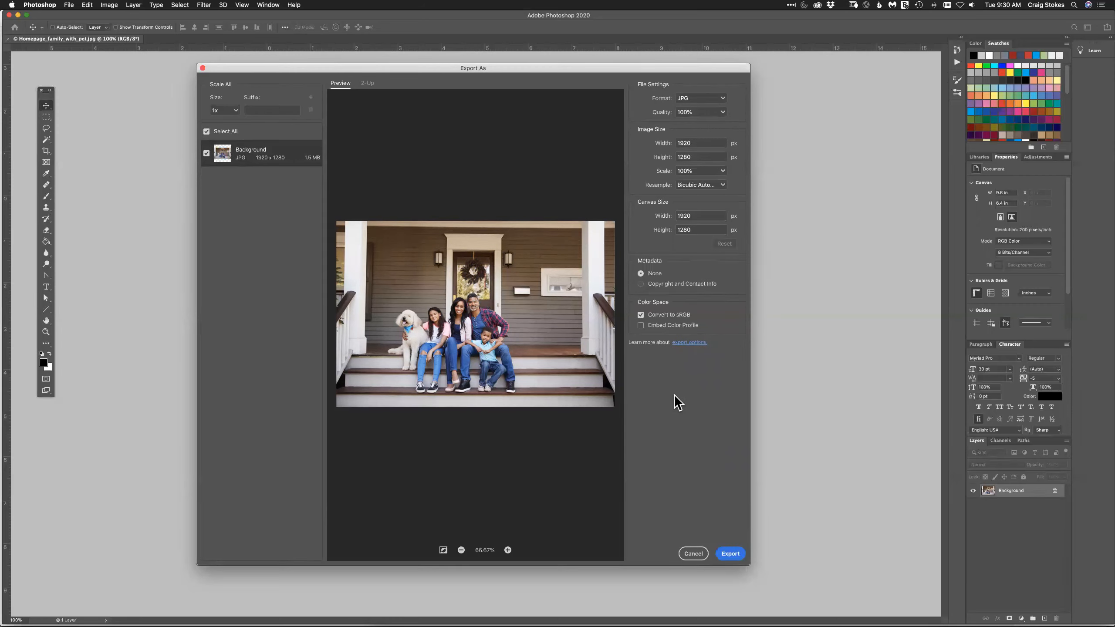
{"action": "left_click_drag", "start_coordinate": [692, 110], "coordinate": [676, 113]}
{"action": "type", "text": "90"}
{"action": "left_click", "coordinate": [636, 155]}
Set up three export scales for the image: 2x, 0.5x and 0.25x
{"action": "left_click", "coordinate": [236, 111]}
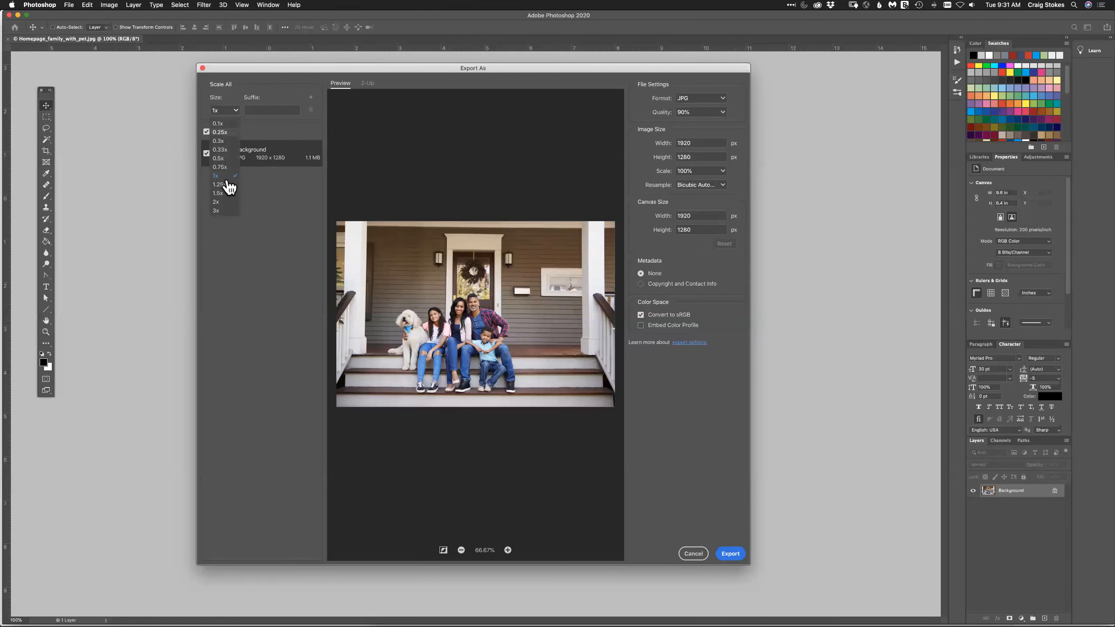
{"action": "left_click", "coordinate": [231, 206]}
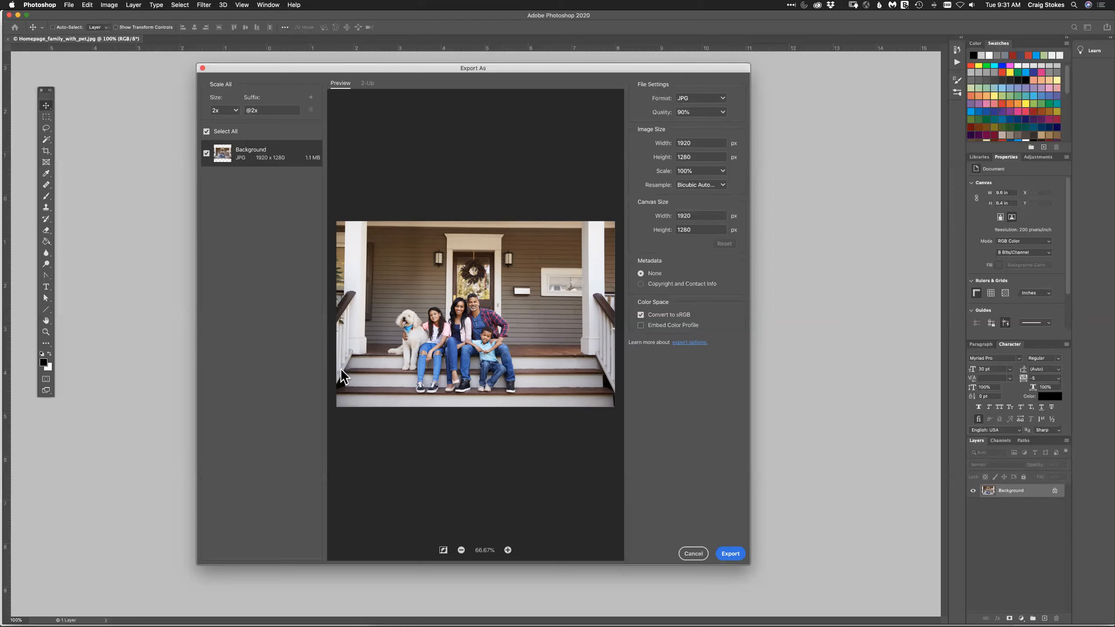
{"action": "left_click", "coordinate": [310, 97]}
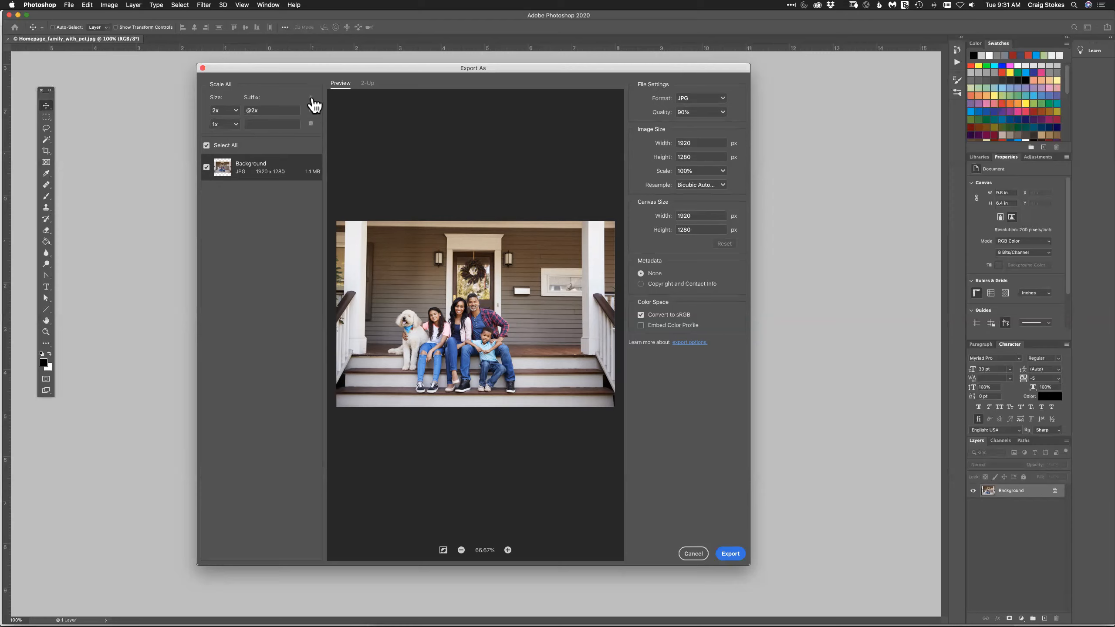
{"action": "left_click", "coordinate": [237, 128]}
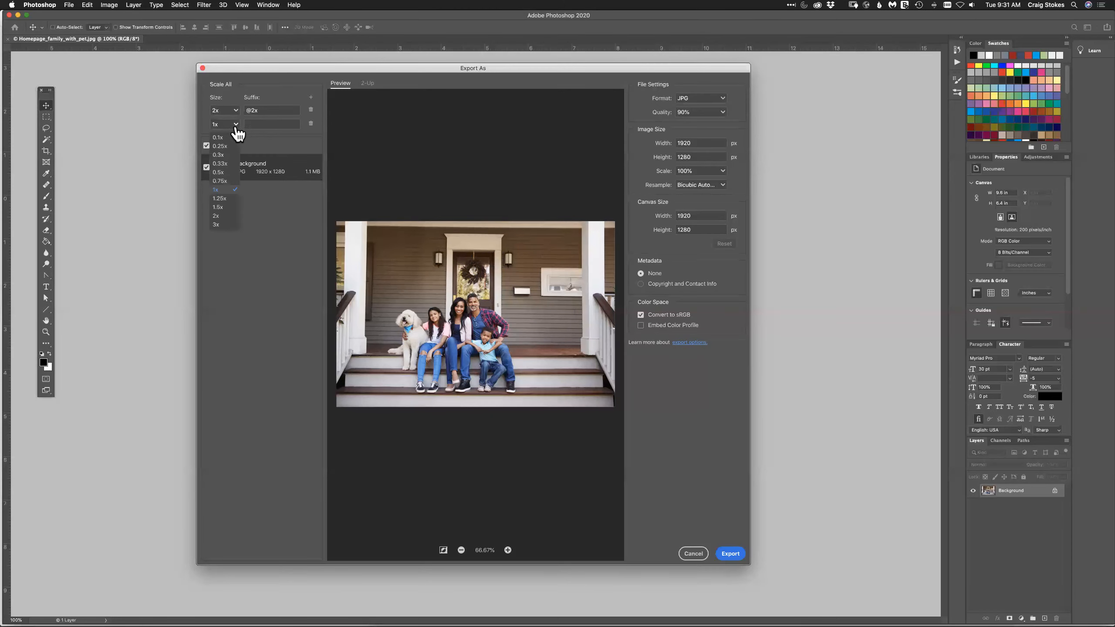
{"action": "left_click", "coordinate": [220, 172]}
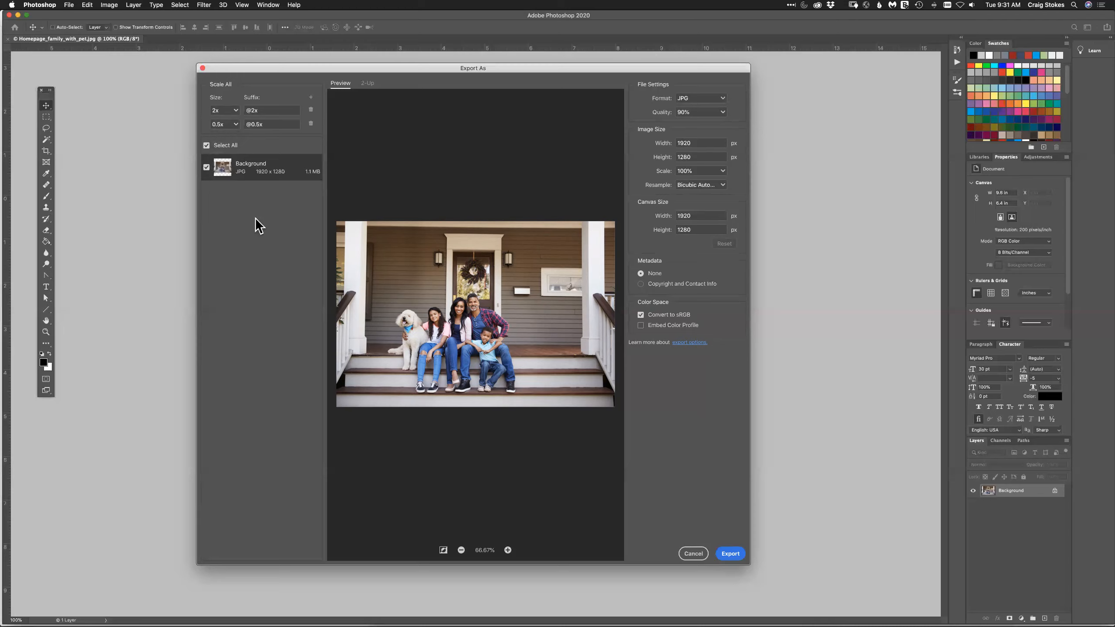
{"action": "left_click", "coordinate": [312, 97]}
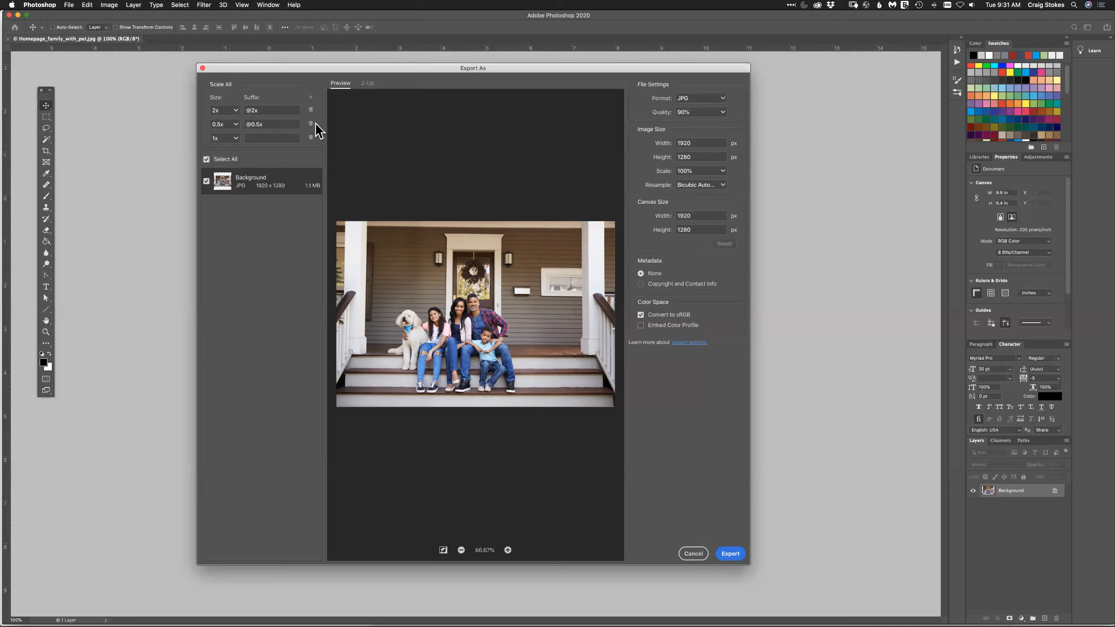
{"action": "left_click", "coordinate": [236, 139]}
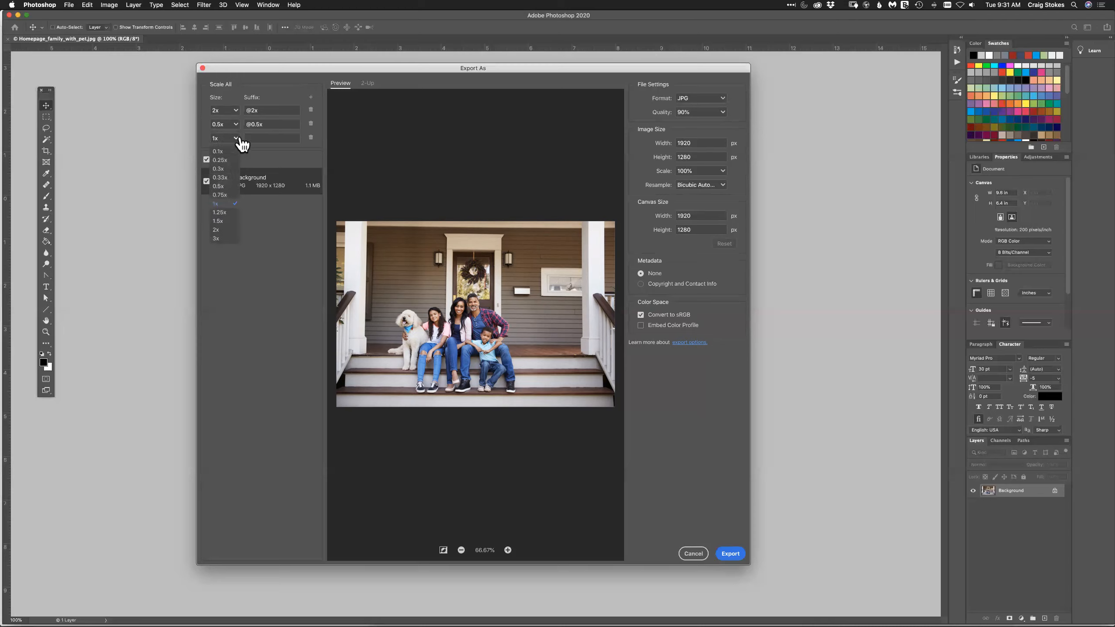
{"action": "left_click", "coordinate": [221, 160]}
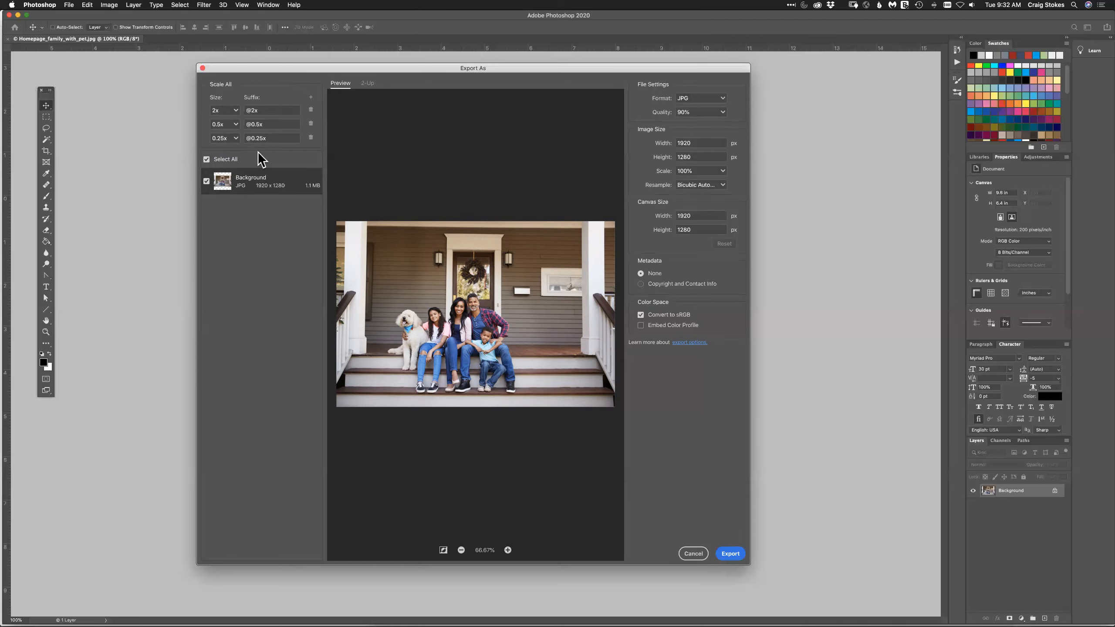
{"action": "key", "text": "super+Tab"}
{"action": "key", "text": "super+Tab"}
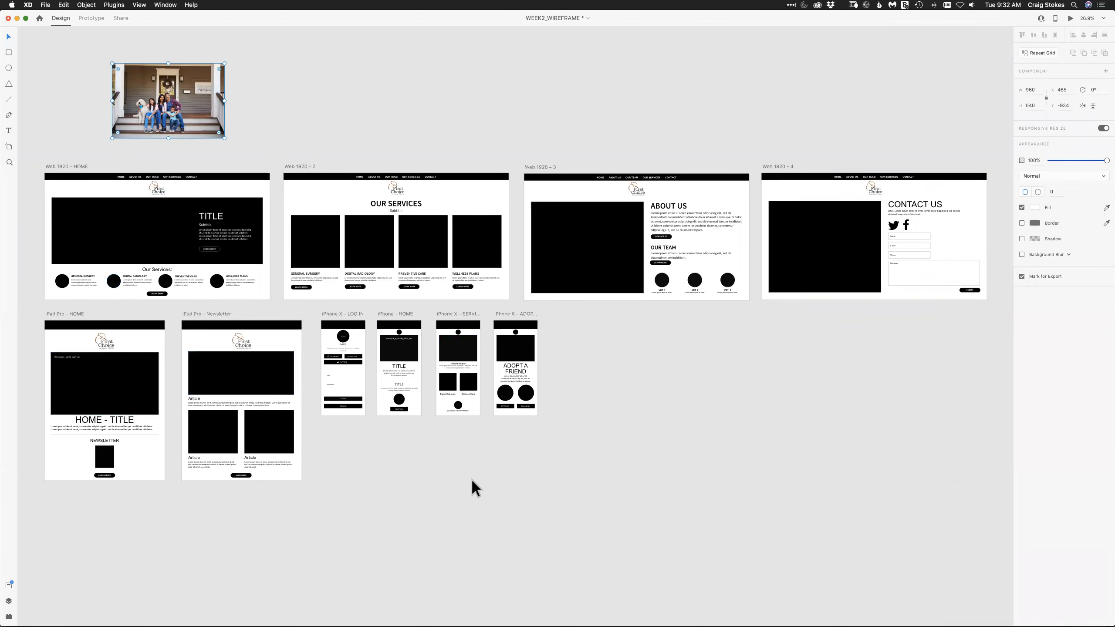
{"action": "key", "text": "super+Tab"}
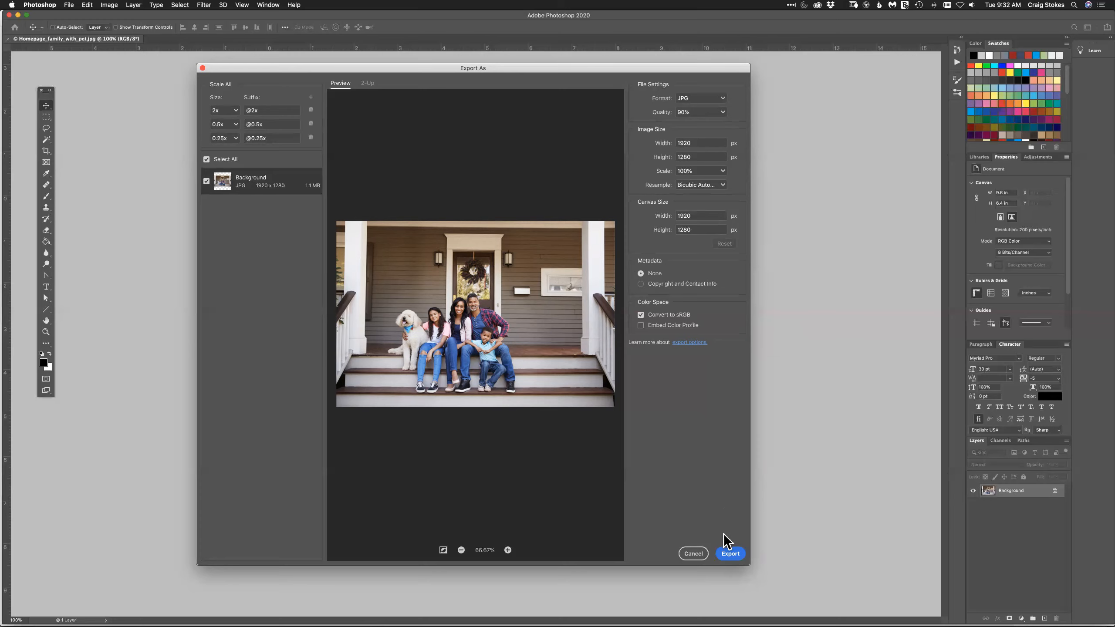
Export the scaled images to the Optimized_images folder in Desktop/M1_DES241_2020/WEEK2
{"action": "left_click", "coordinate": [730, 556]}
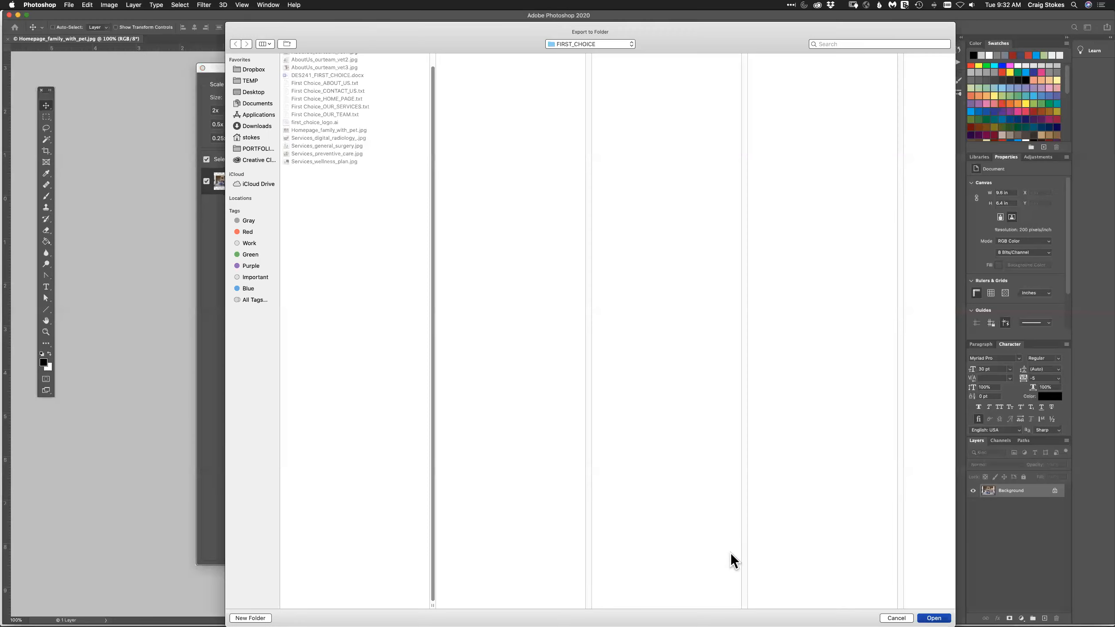
{"action": "left_click", "coordinate": [252, 91]}
{"action": "left_click", "coordinate": [288, 80]}
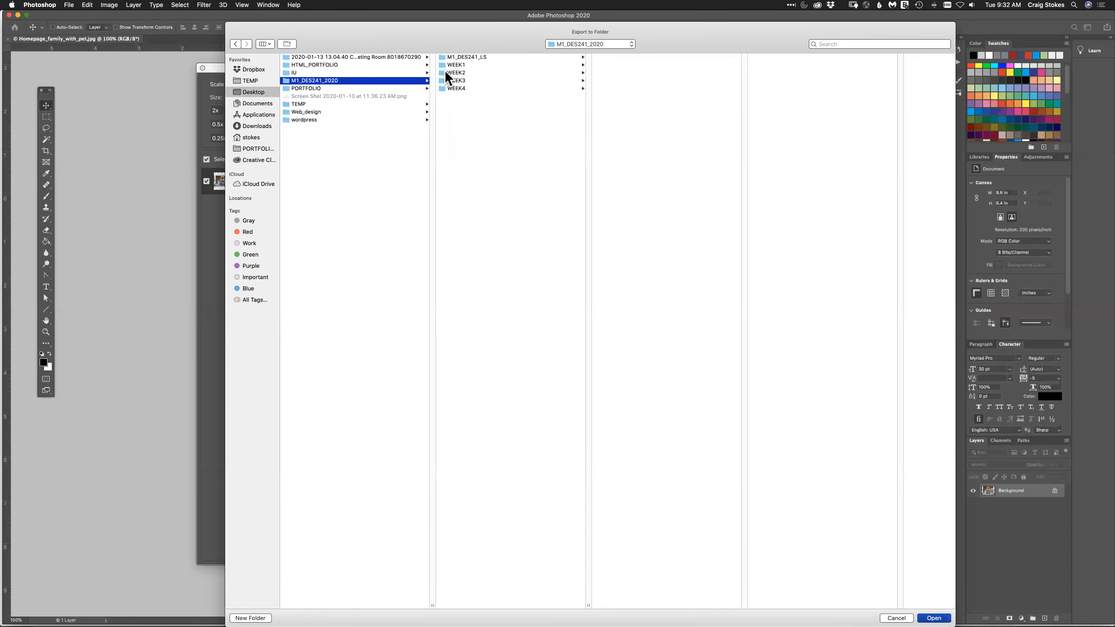
{"action": "left_click", "coordinate": [446, 73]}
{"action": "left_click", "coordinate": [607, 57]}
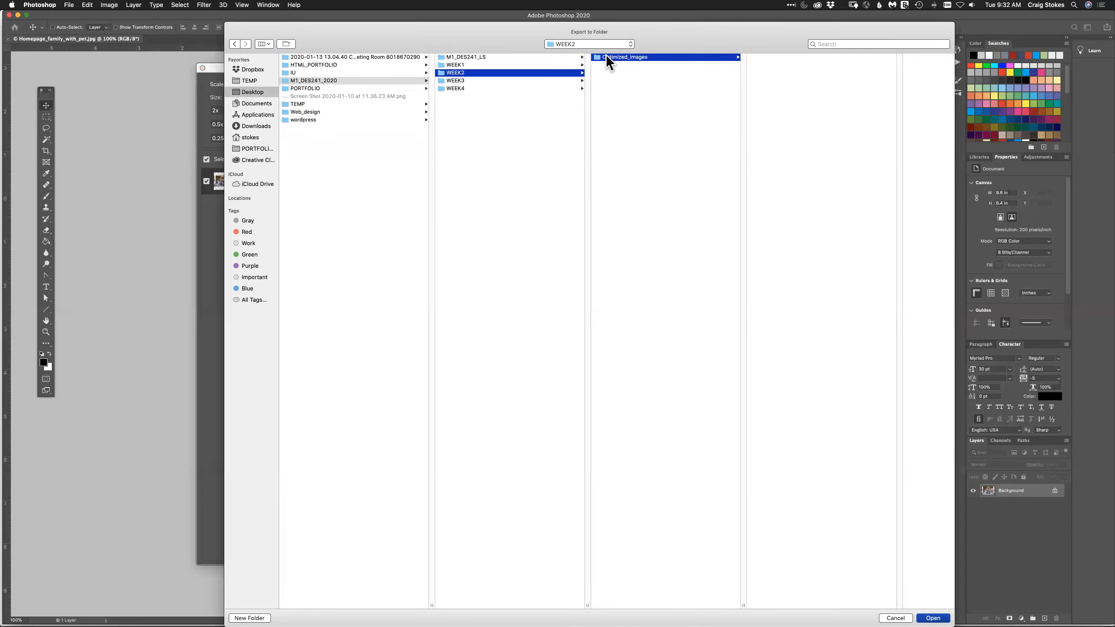
{"action": "left_click", "coordinate": [929, 610]}
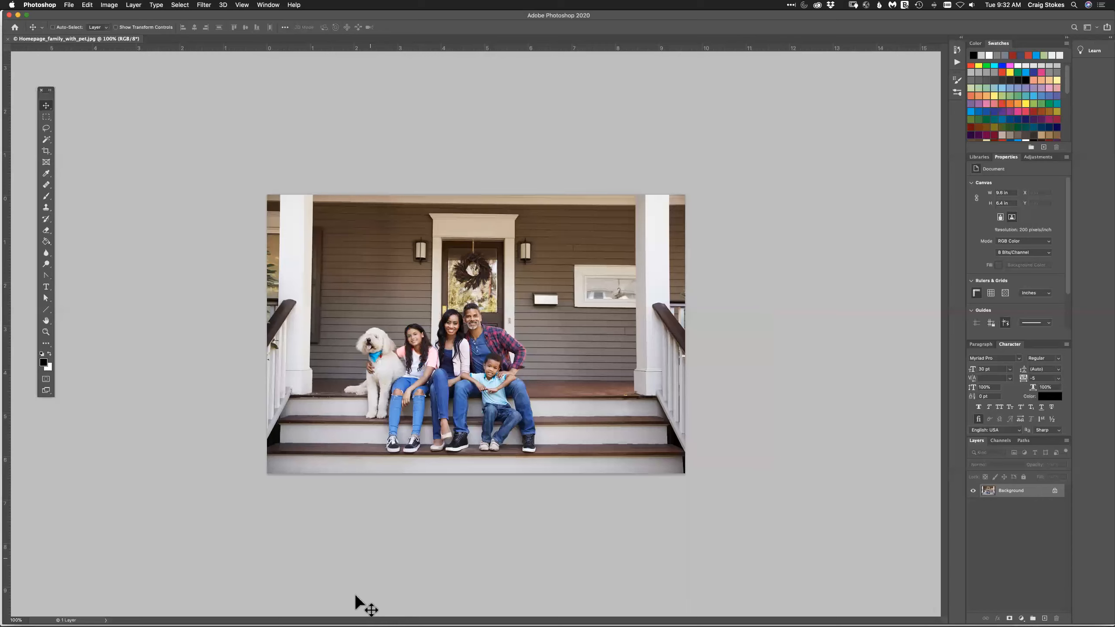
Switch to Finder and check the exported files in WEEK2's Optimized_images folder
{"action": "left_click", "coordinate": [320, 617]}
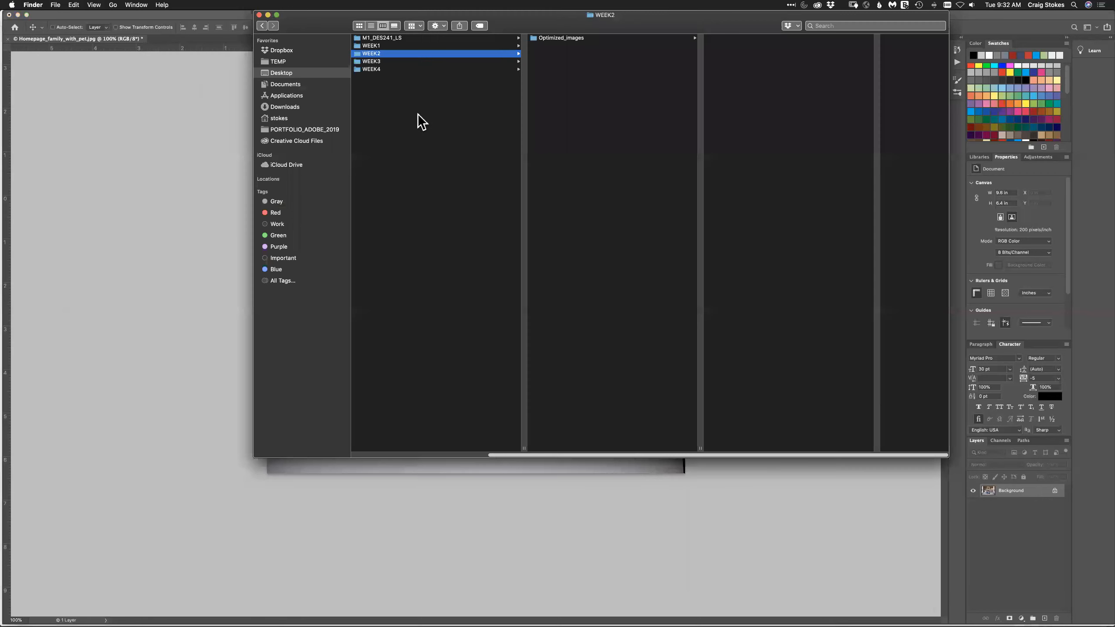
{"action": "left_click", "coordinate": [538, 38]}
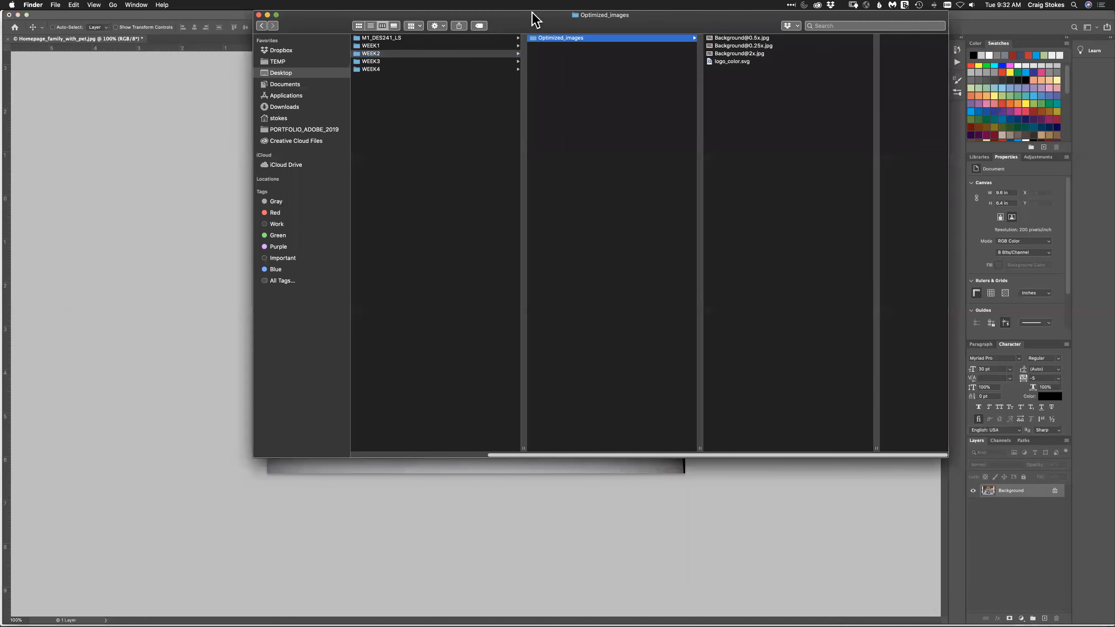
{"action": "left_click_drag", "start_coordinate": [526, 13], "coordinate": [513, 5]}
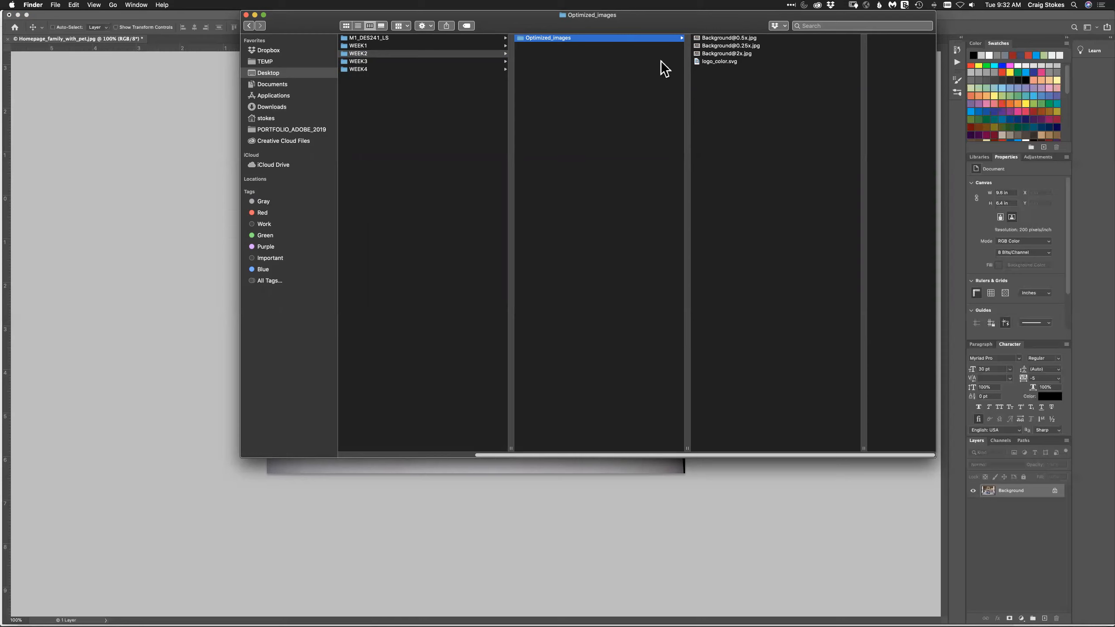
Switch to Adobe XD and delete the family photo above the Web 1920 – HOME artboard
{"action": "mouse_move", "coordinate": [438, 612]}
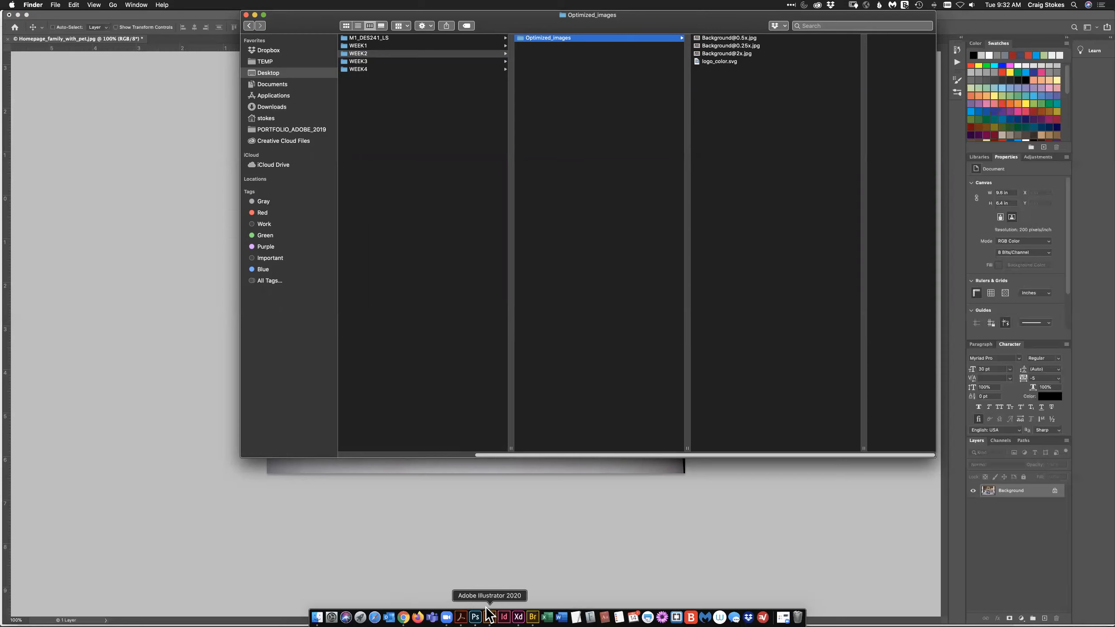
{"action": "left_click", "coordinate": [517, 616]}
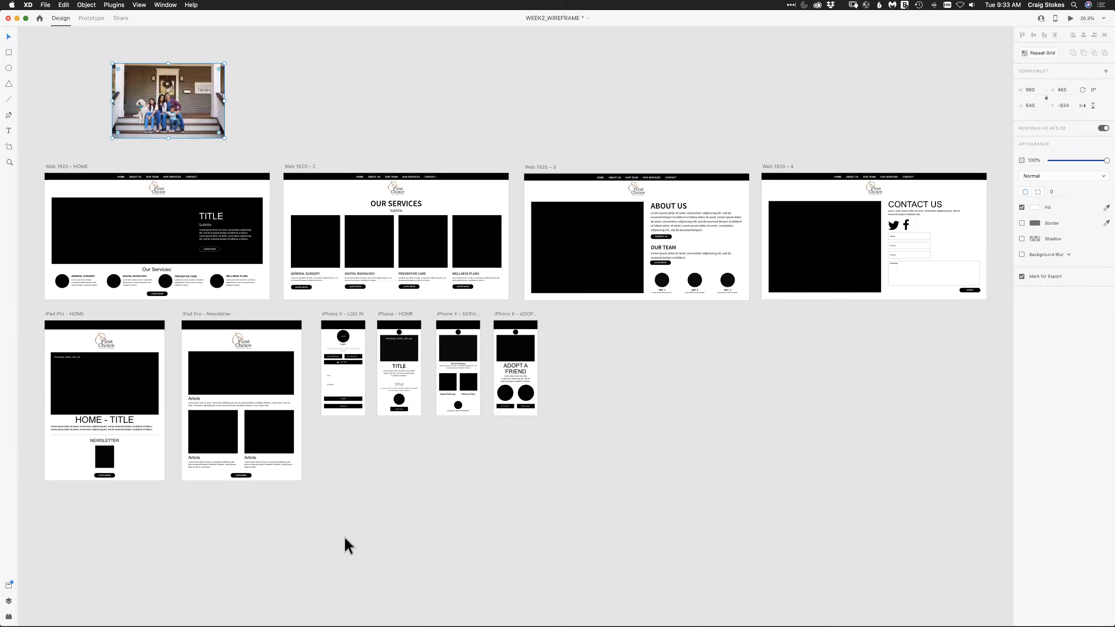
{"action": "key", "text": "Delete"}
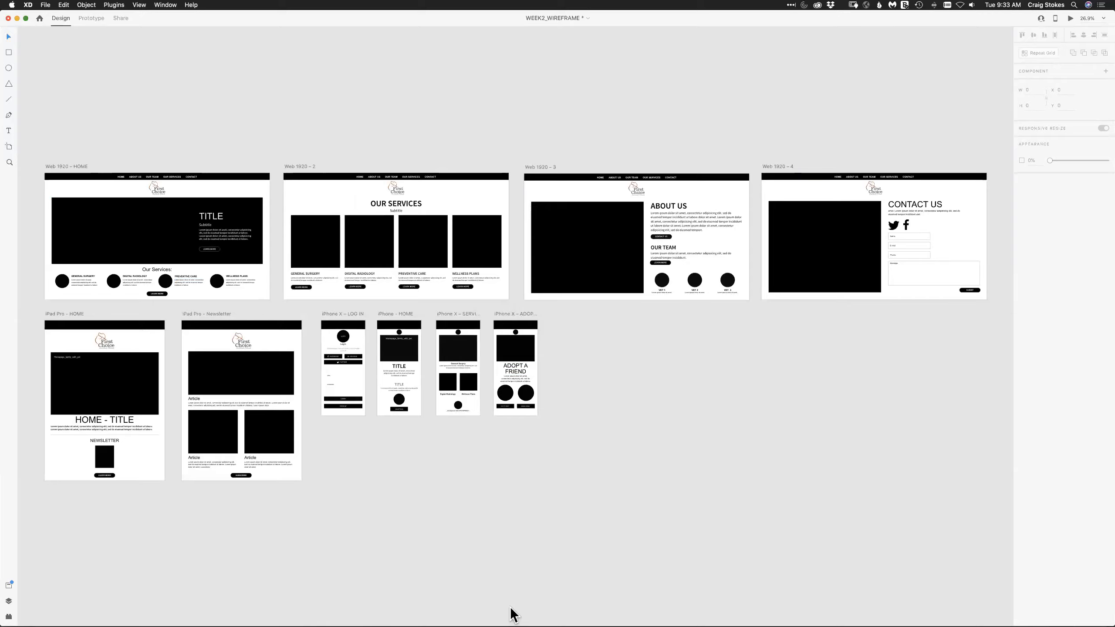
{"action": "left_click", "coordinate": [531, 610]}
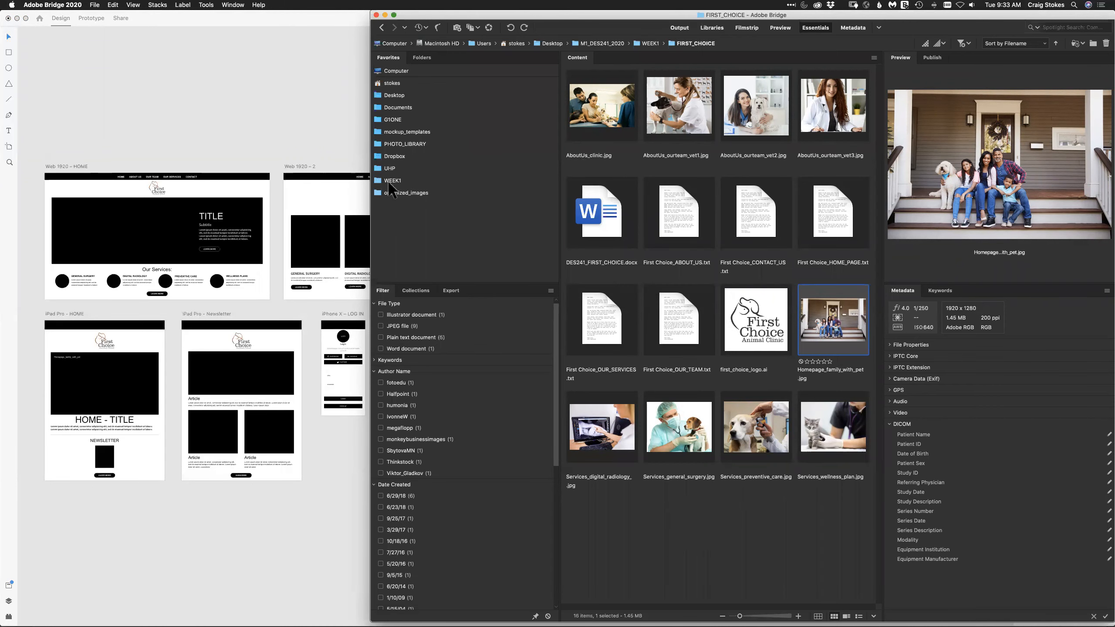
{"action": "left_click", "coordinate": [606, 44]}
{"action": "left_click", "coordinate": [756, 106]}
{"action": "double_click", "coordinate": [756, 105]}
{"action": "double_click", "coordinate": [611, 111]}
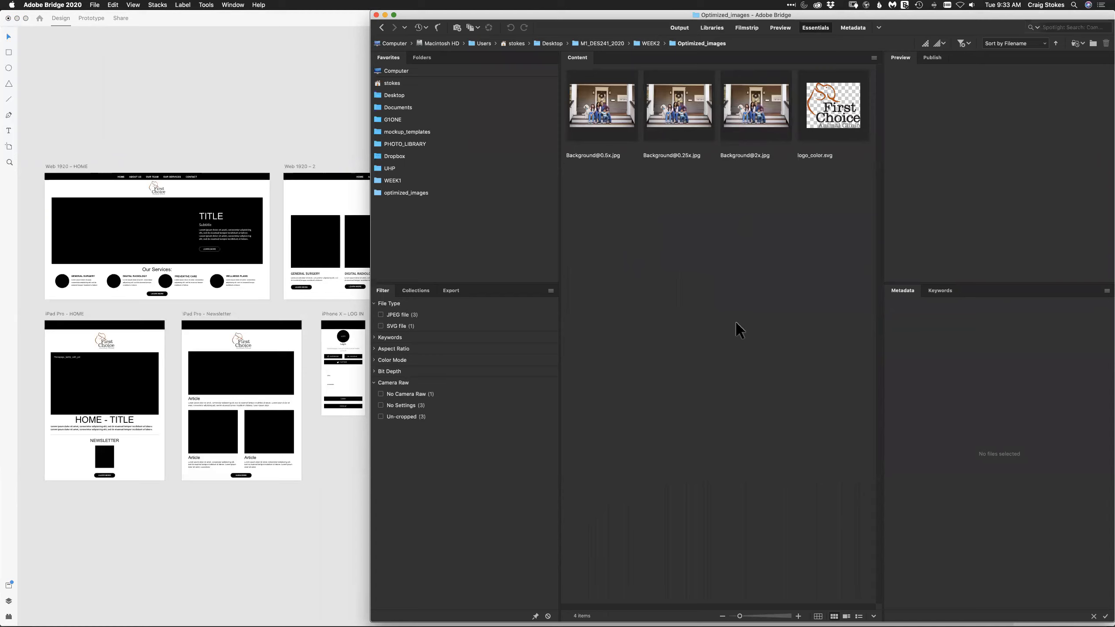
{"action": "left_click", "coordinate": [773, 93]}
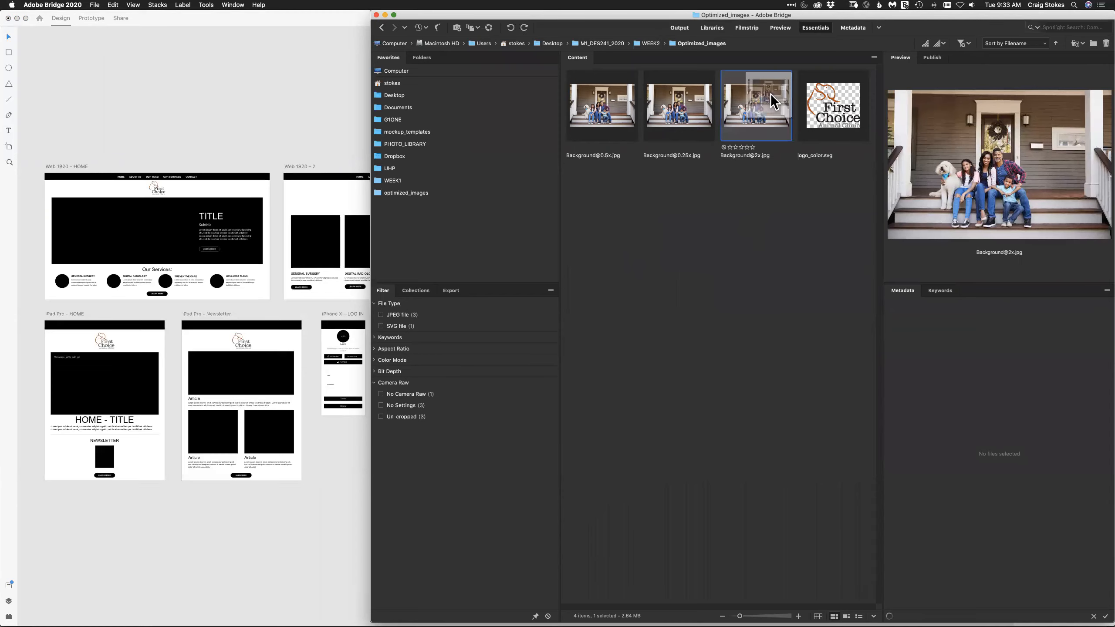
{"action": "left_click_drag", "start_coordinate": [770, 94], "coordinate": [145, 229]}
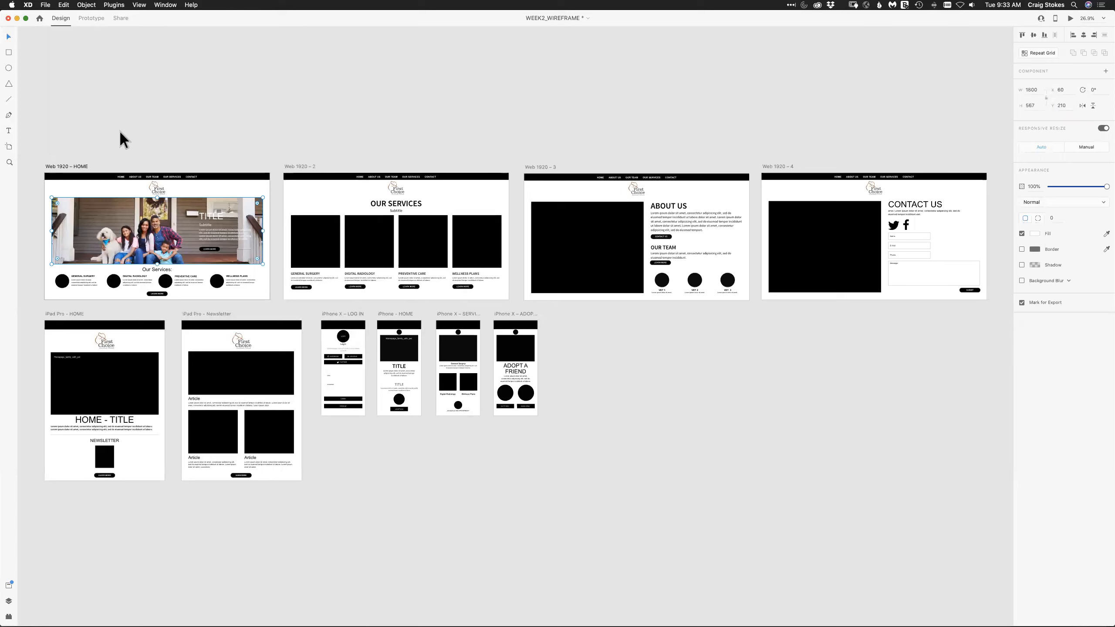
Examine the placed family photo and the parts hidden by its frame on the Web 1920 – HOME artboard
{"action": "left_click", "coordinate": [10, 162]}
{"action": "left_click_drag", "start_coordinate": [35, 166], "coordinate": [291, 289]}
{"action": "left_click", "coordinate": [9, 37]}
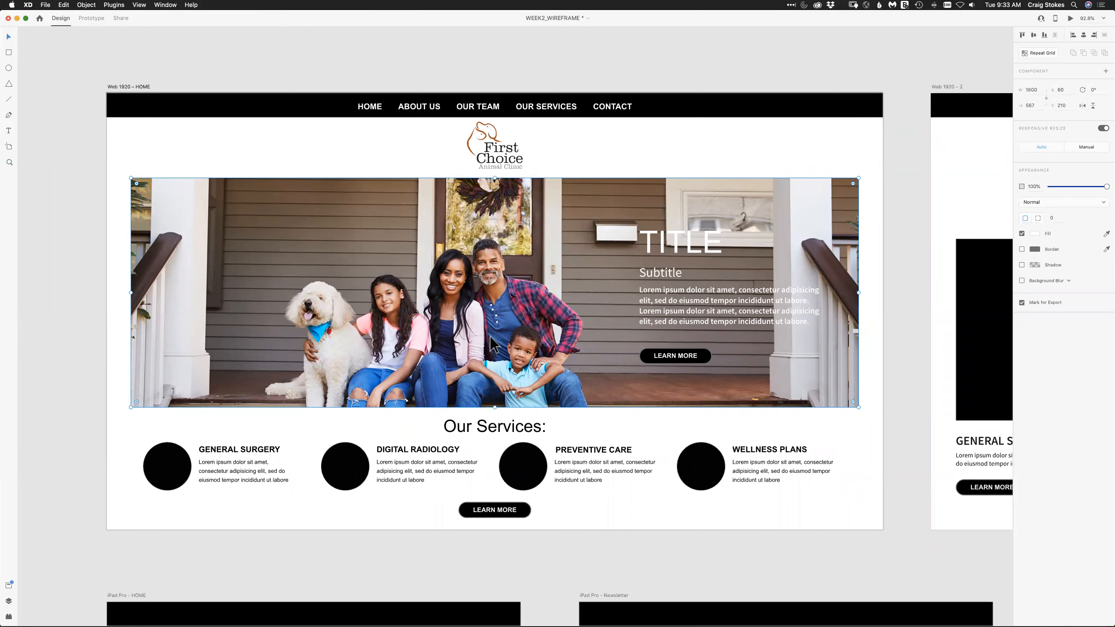
{"action": "double_click", "coordinate": [496, 347]}
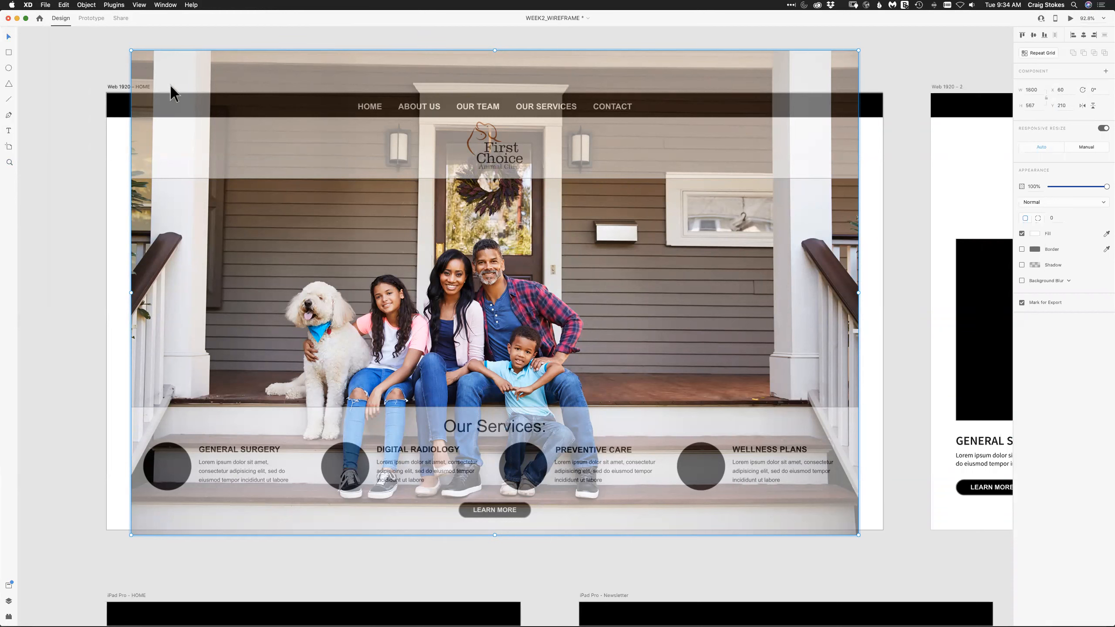
{"action": "key", "text": "Escape"}
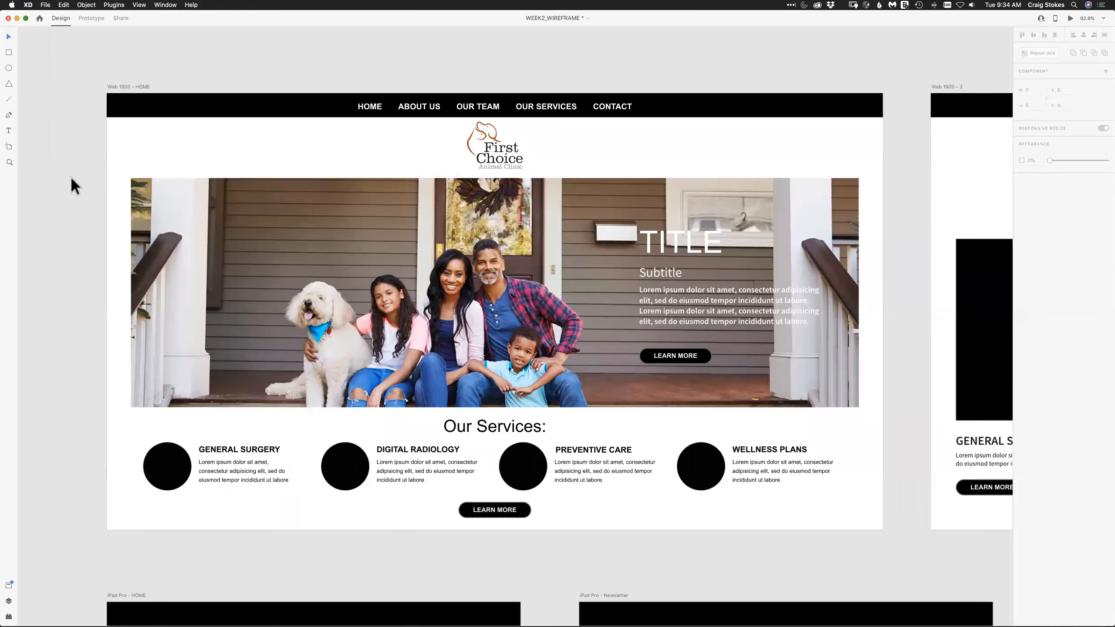
{"action": "double_click", "coordinate": [415, 280]}
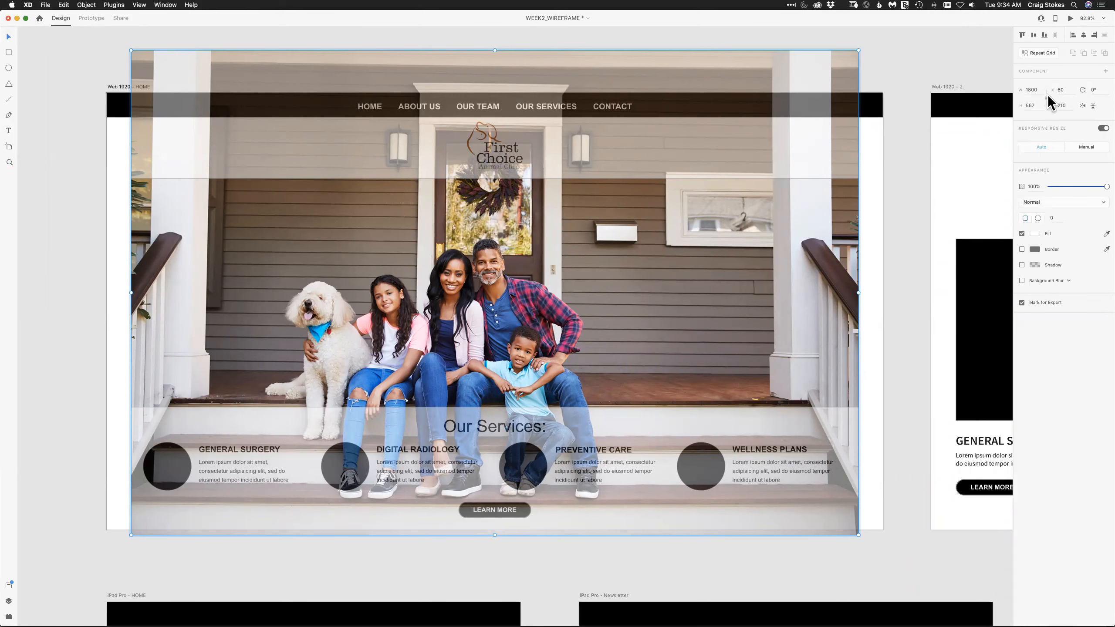
{"action": "key", "text": "Escape"}
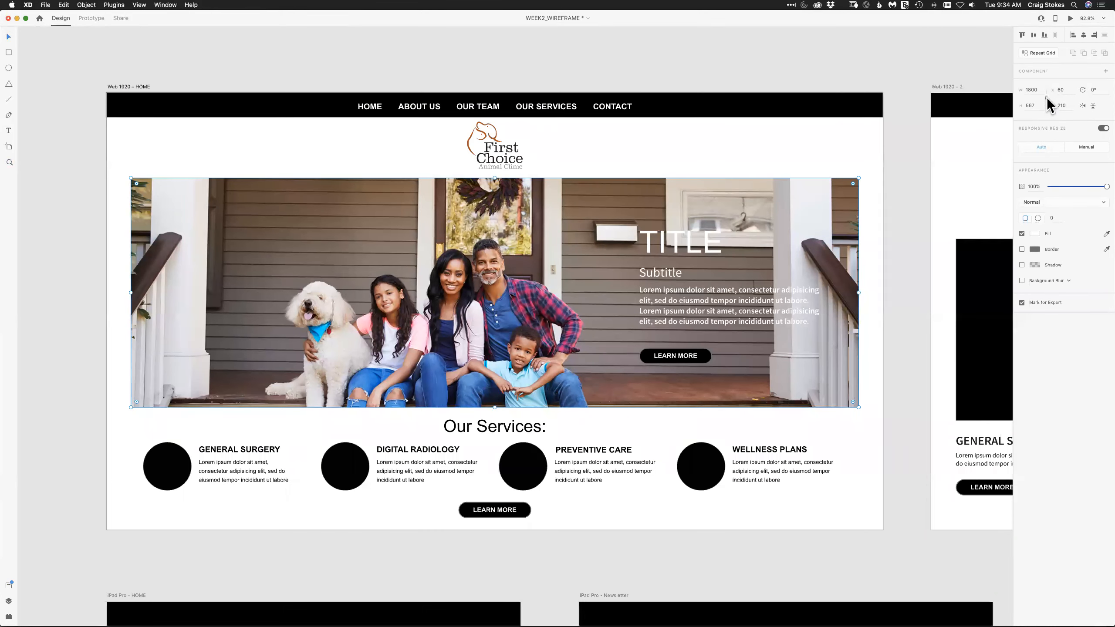
{"action": "double_click", "coordinate": [425, 263]}
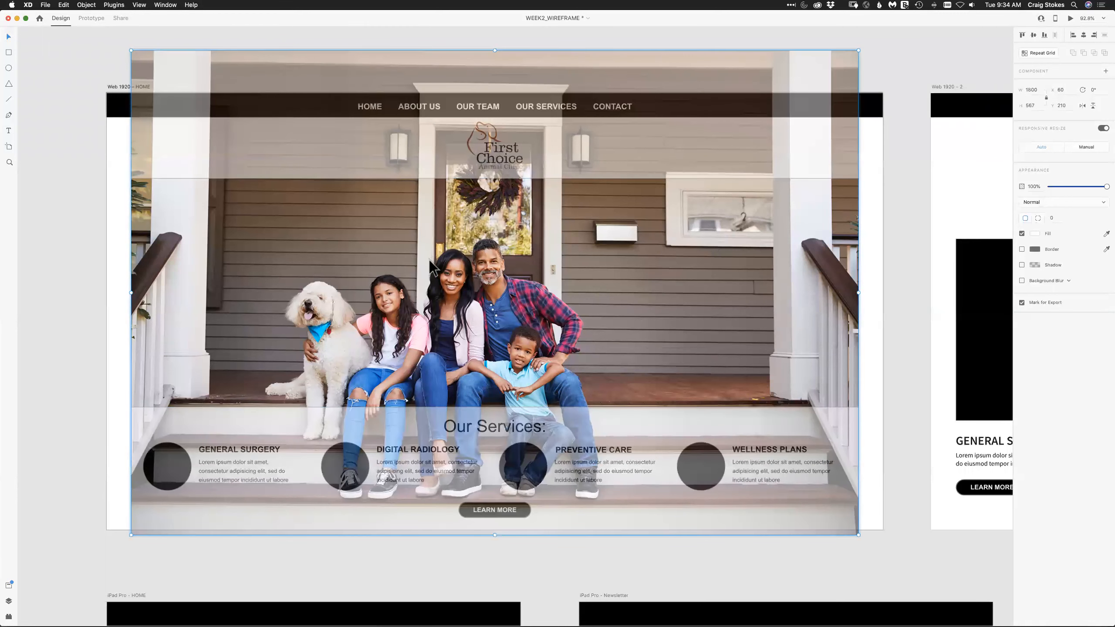
Enlarge the family photo inside its Web 1920 – HOME frame beyond the artboard's width and shift it upward
{"action": "key", "text": "super+minus"}
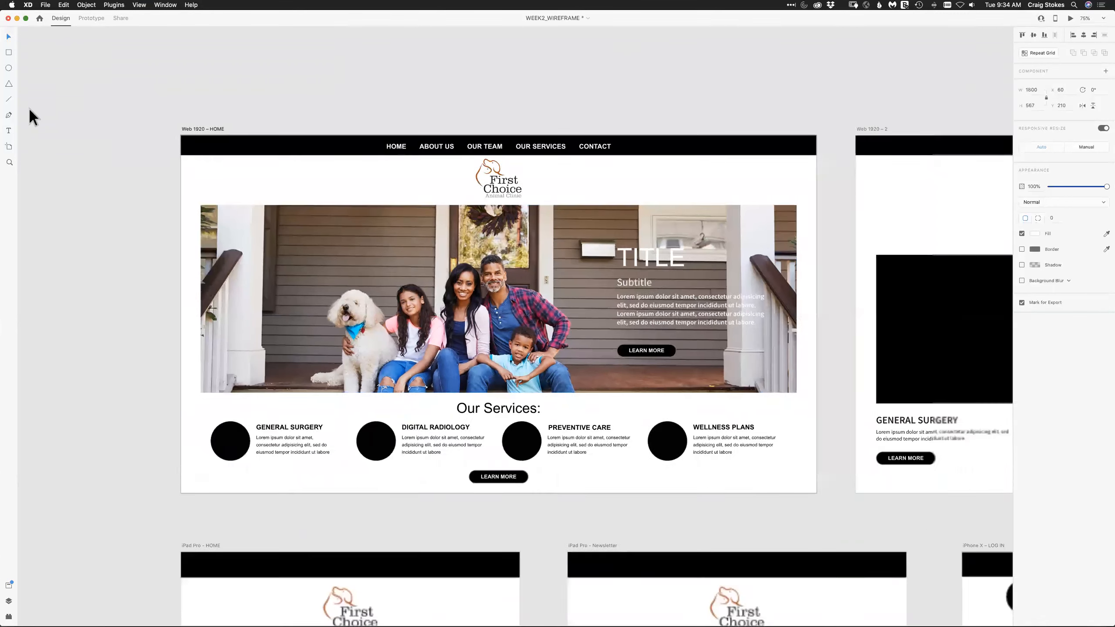
{"action": "left_click_drag", "start_coordinate": [505, 317], "coordinate": [501, 295]}
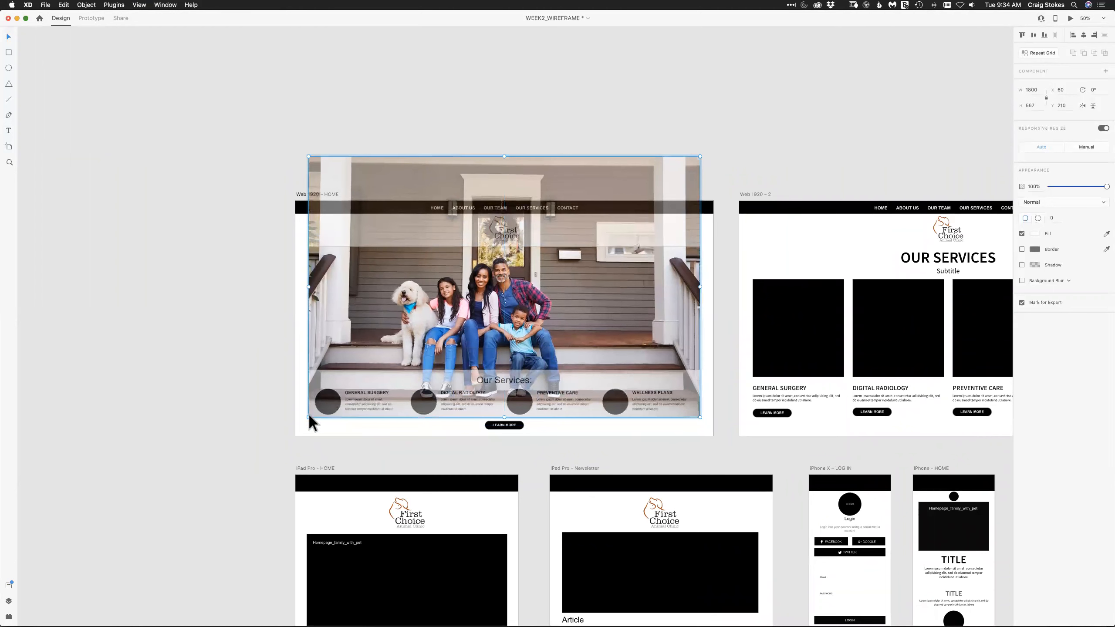
{"action": "left_click_drag", "start_coordinate": [297, 422], "coordinate": [268, 441]}
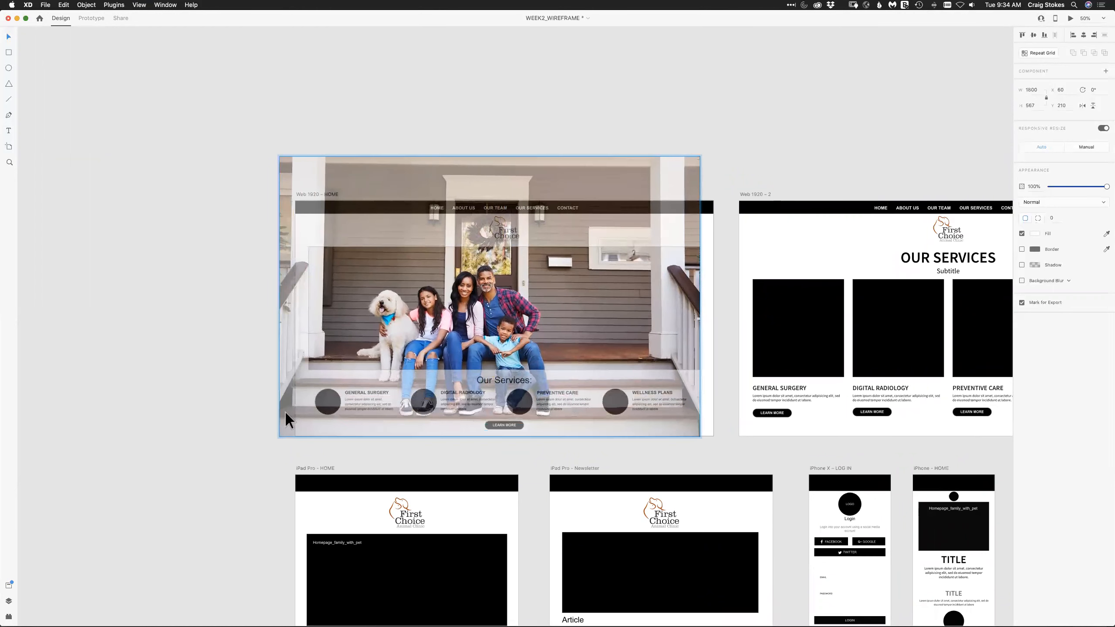
{"action": "left_click_drag", "start_coordinate": [700, 437], "coordinate": [738, 462]}
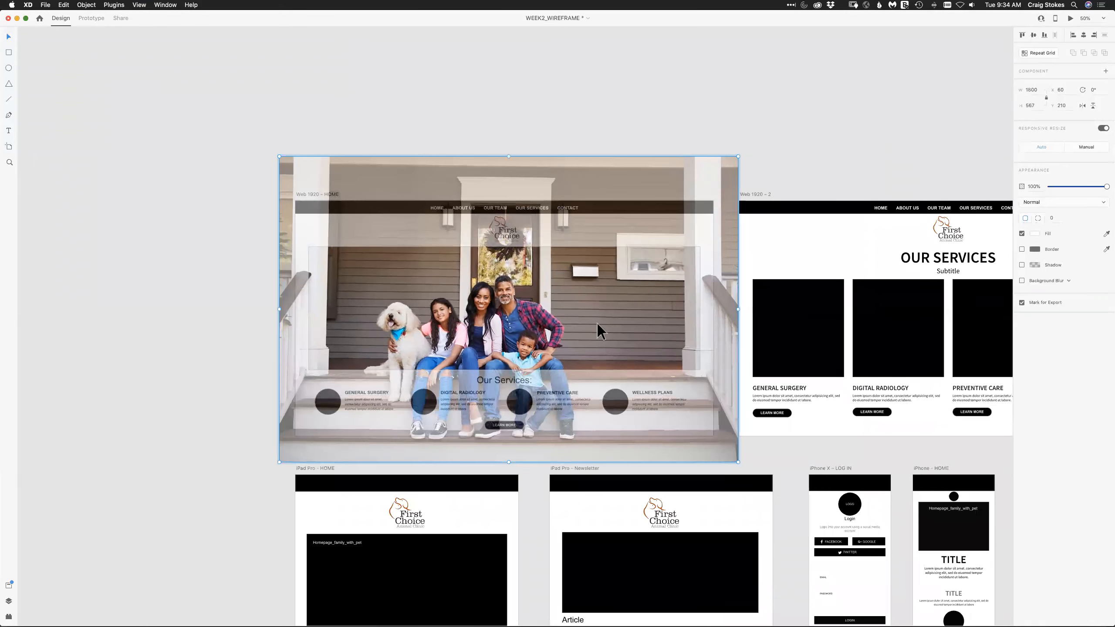
{"action": "left_click_drag", "start_coordinate": [566, 324], "coordinate": [563, 300]}
{"action": "left_click_drag", "start_coordinate": [735, 438], "coordinate": [742, 442]}
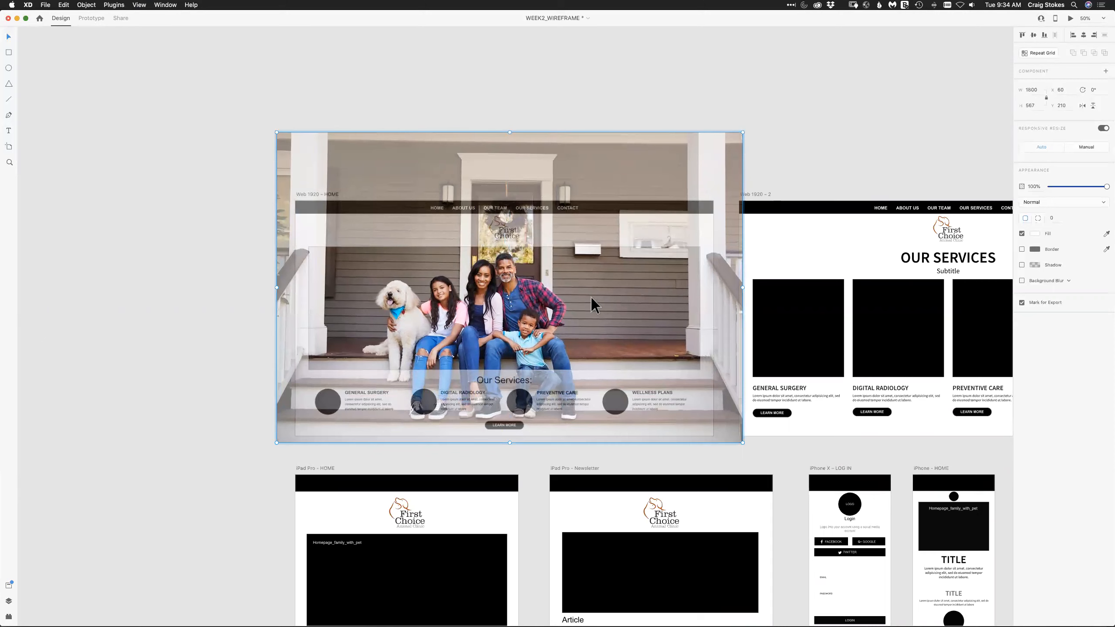
Fine-tune the photo's position slightly to the left within its Web 1920 – HOME frame and finish editing it
{"action": "left_click_drag", "start_coordinate": [587, 297], "coordinate": [588, 295]}
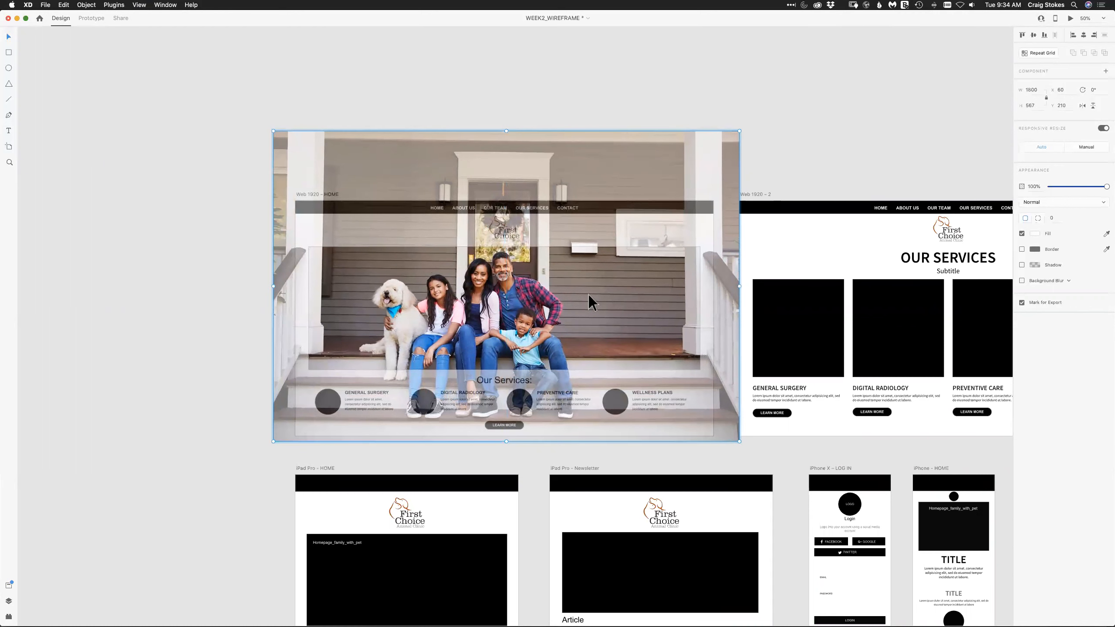
{"action": "key", "text": "Left"}
{"action": "key", "text": "Left"}
{"action": "key", "text": "Left"}
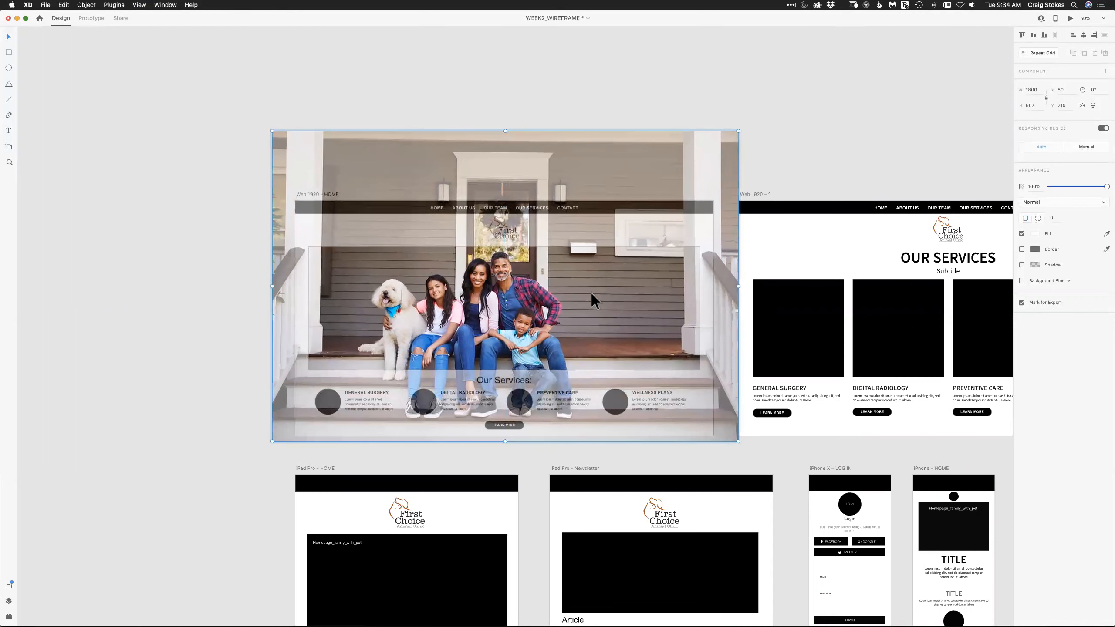
{"action": "key", "text": "Left"}
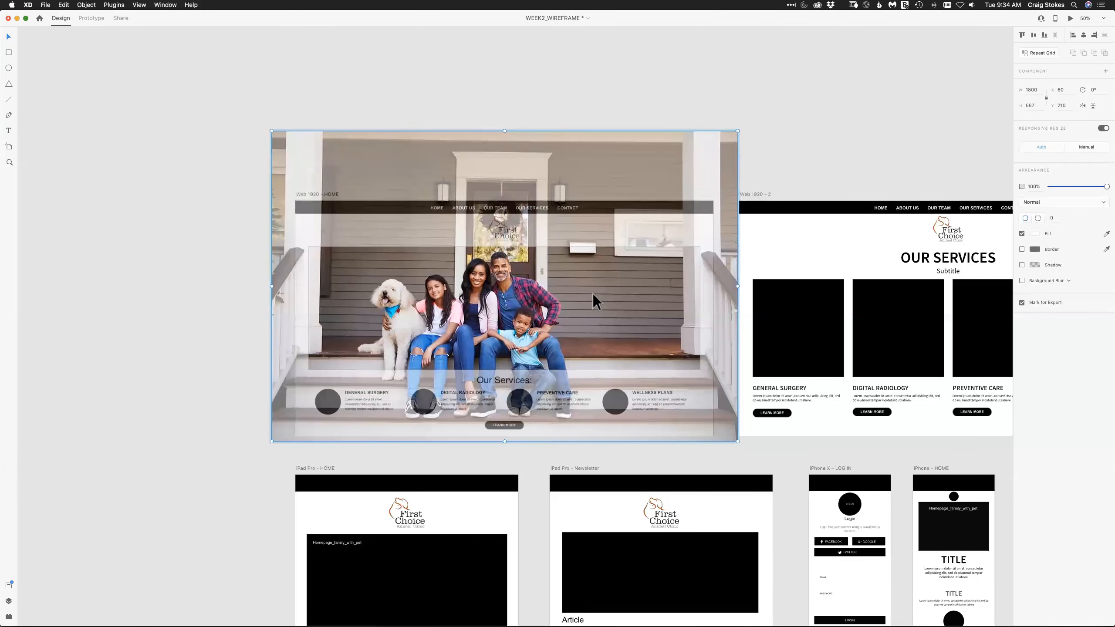
{"action": "left_click", "coordinate": [221, 265]}
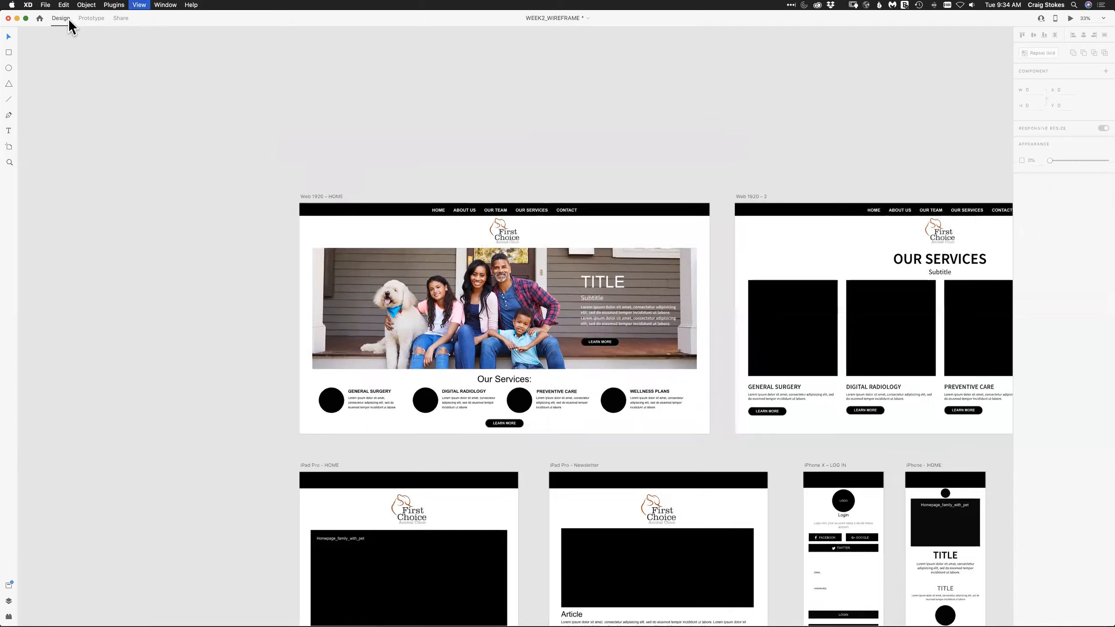
Switch to Finder and place its Optimized_images window beside the XD artboards so that iPad Pro – HOME stays reachable
{"action": "key", "text": "super+minus"}
{"action": "key", "text": "super+minus"}
{"action": "key", "text": "super+minus"}
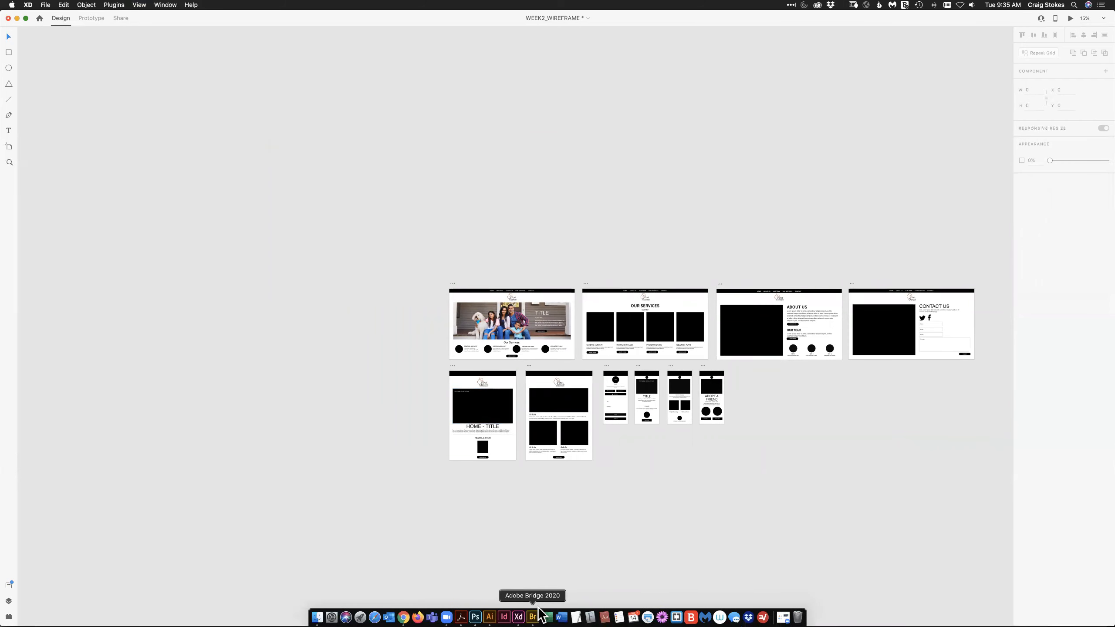
{"action": "left_click", "coordinate": [532, 617]}
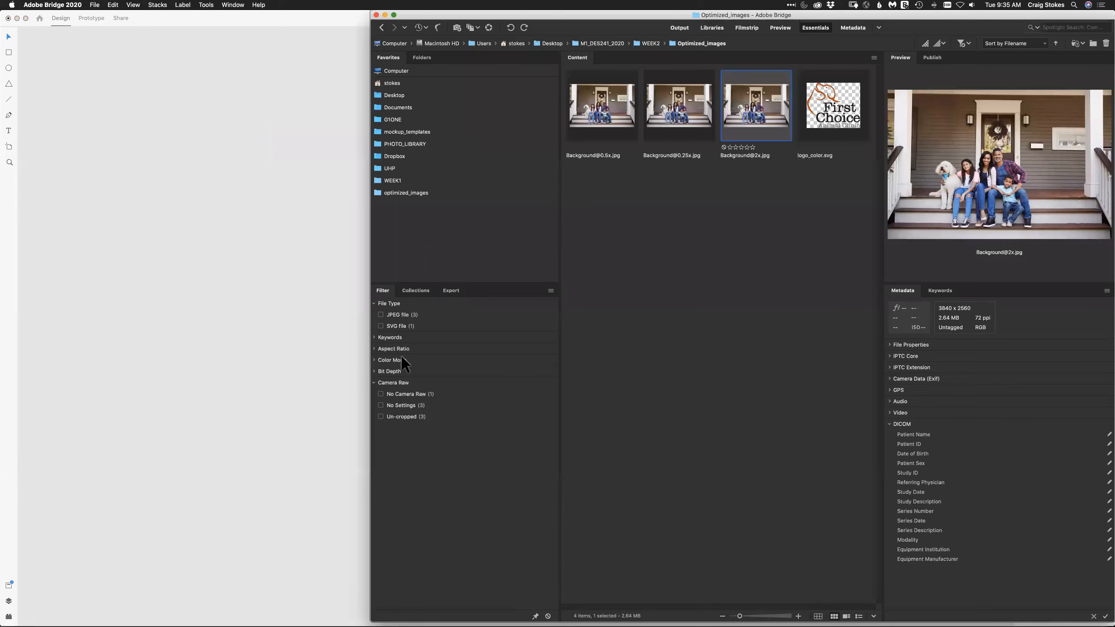
{"action": "left_click", "coordinate": [367, 494]}
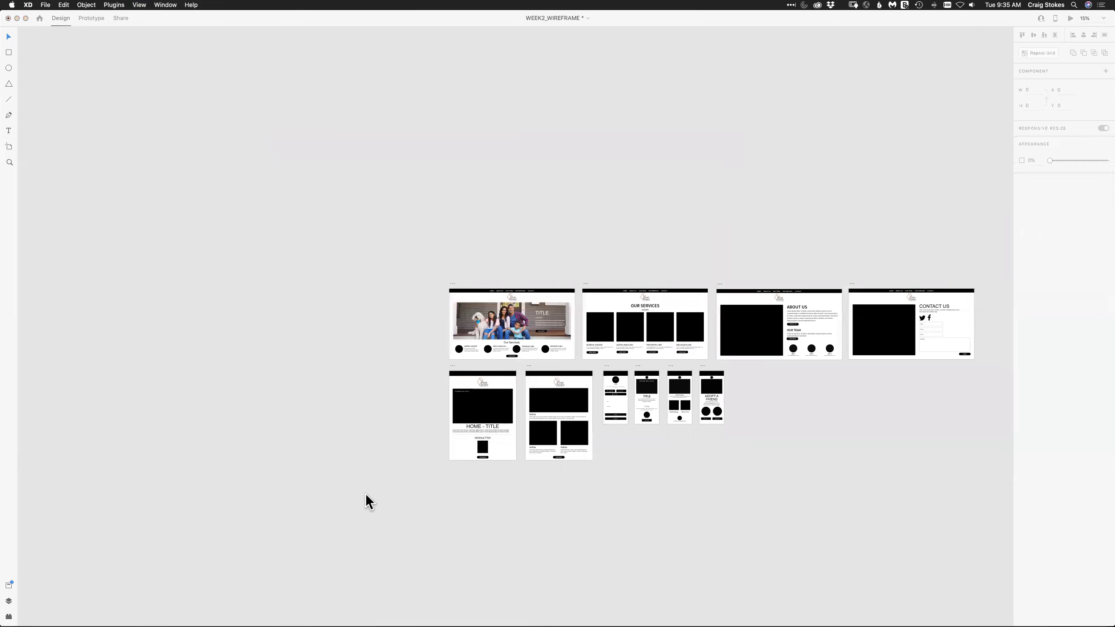
{"action": "mouse_move", "coordinate": [397, 620]}
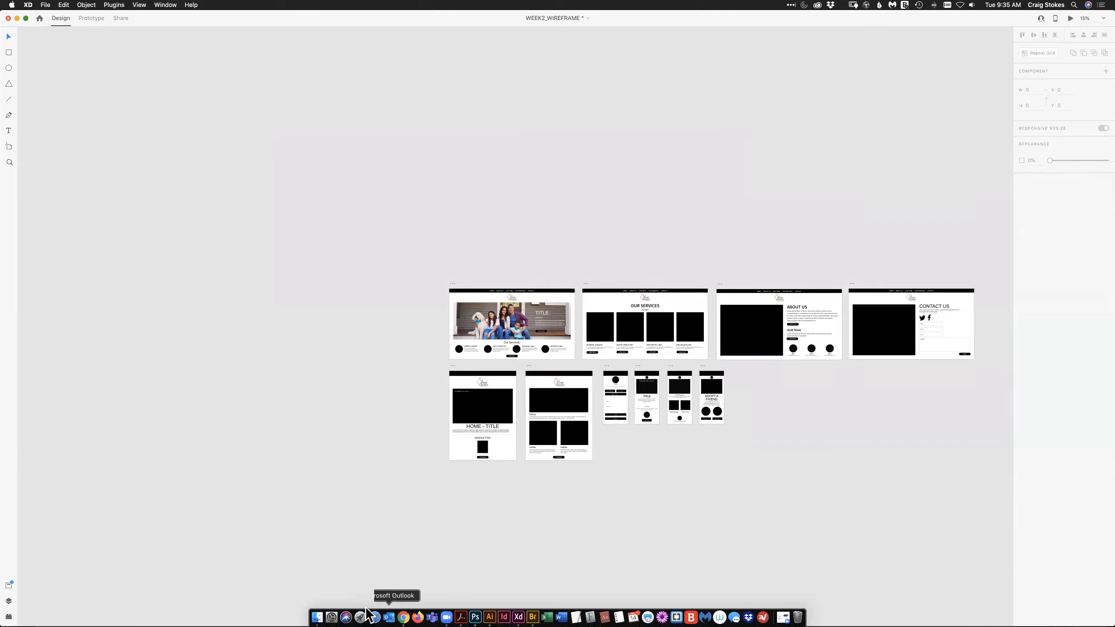
{"action": "left_click", "coordinate": [317, 616]}
{"action": "left_click_drag", "start_coordinate": [485, 19], "coordinate": [713, 257]}
{"action": "left_click_drag", "start_coordinate": [815, 145], "coordinate": [777, 64]}
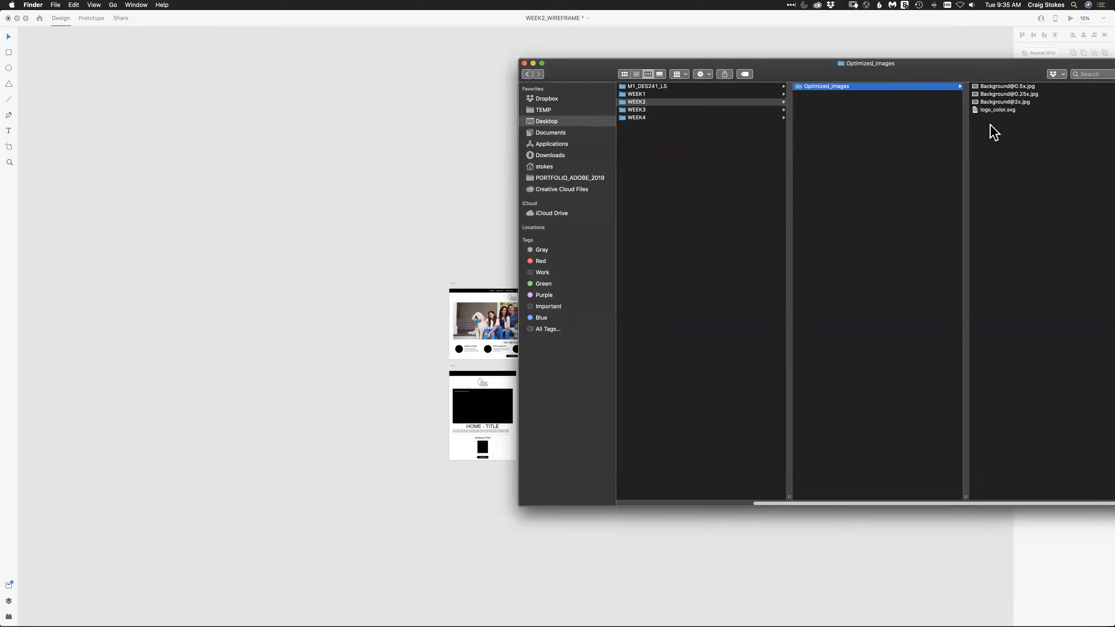
{"action": "left_click", "coordinate": [978, 88]}
{"action": "left_click_drag", "start_coordinate": [940, 88], "coordinate": [488, 425]}
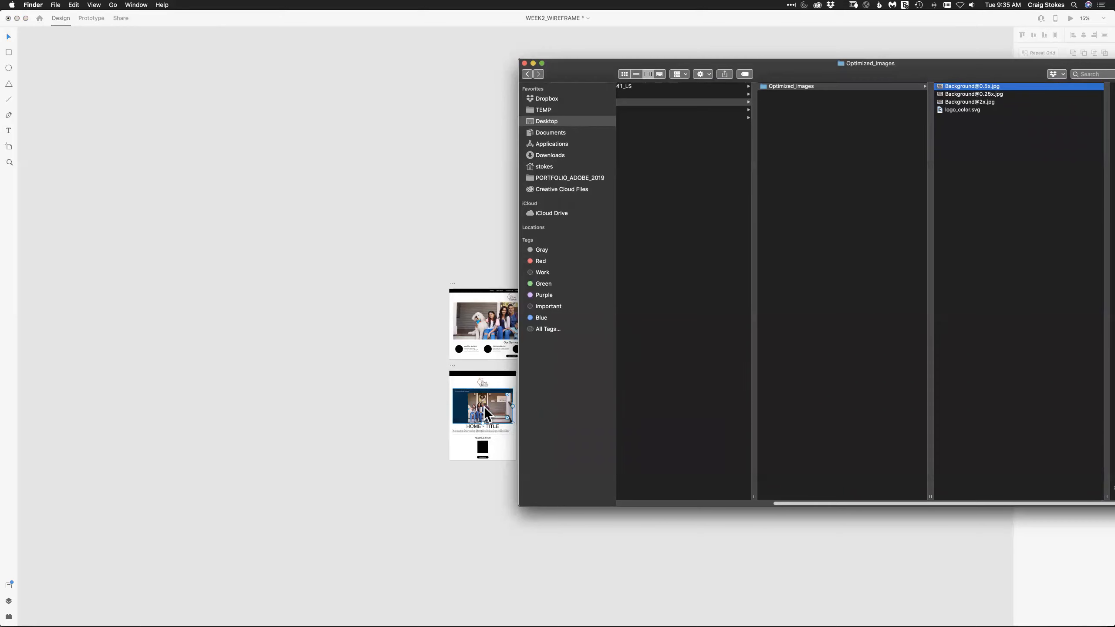
{"action": "left_click", "coordinate": [401, 462]}
{"action": "left_click", "coordinate": [124, 392]}
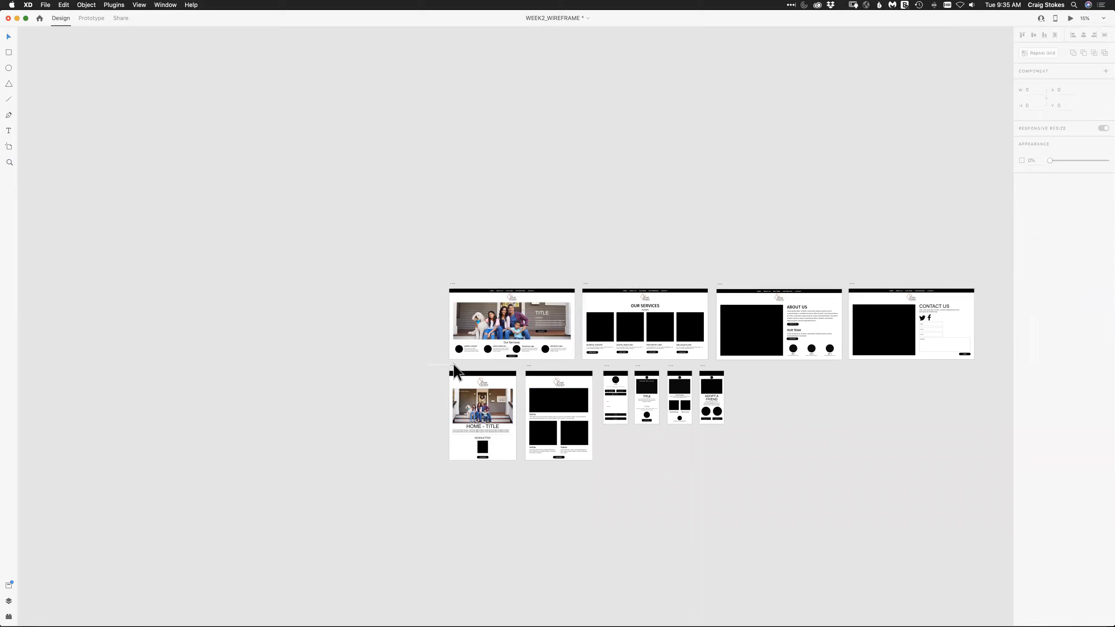
Enlarge the family photo inside its iPad Pro – HOME frame and move it upward within the frame
{"action": "left_click", "coordinate": [9, 162]}
{"action": "left_click", "coordinate": [525, 378]}
{"action": "left_click", "coordinate": [8, 36]}
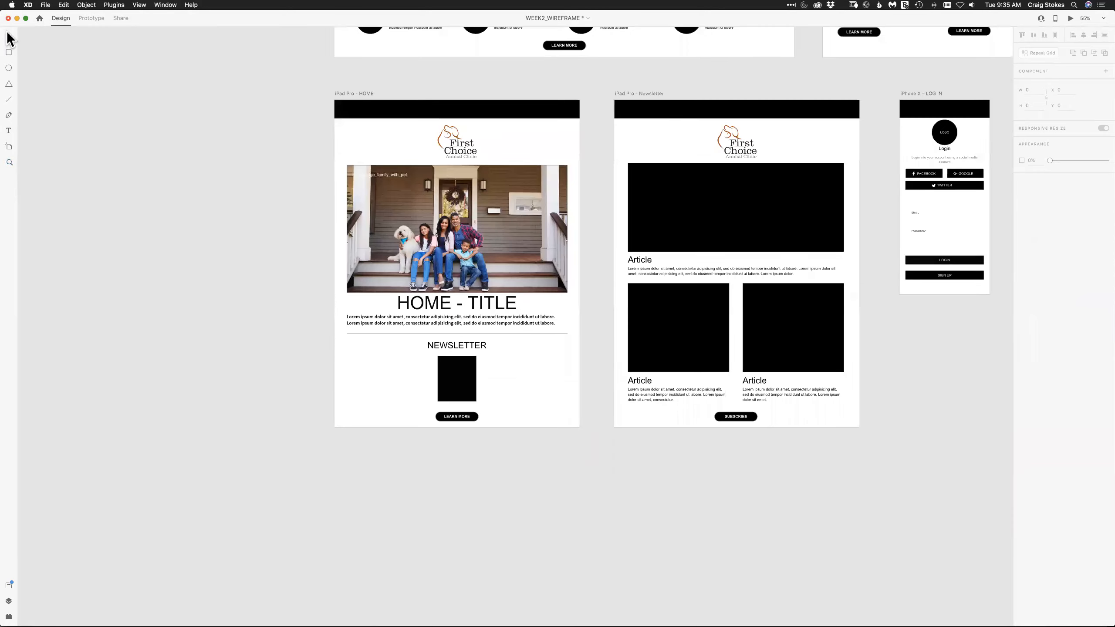
{"action": "left_click_drag", "start_coordinate": [407, 226], "coordinate": [442, 259]}
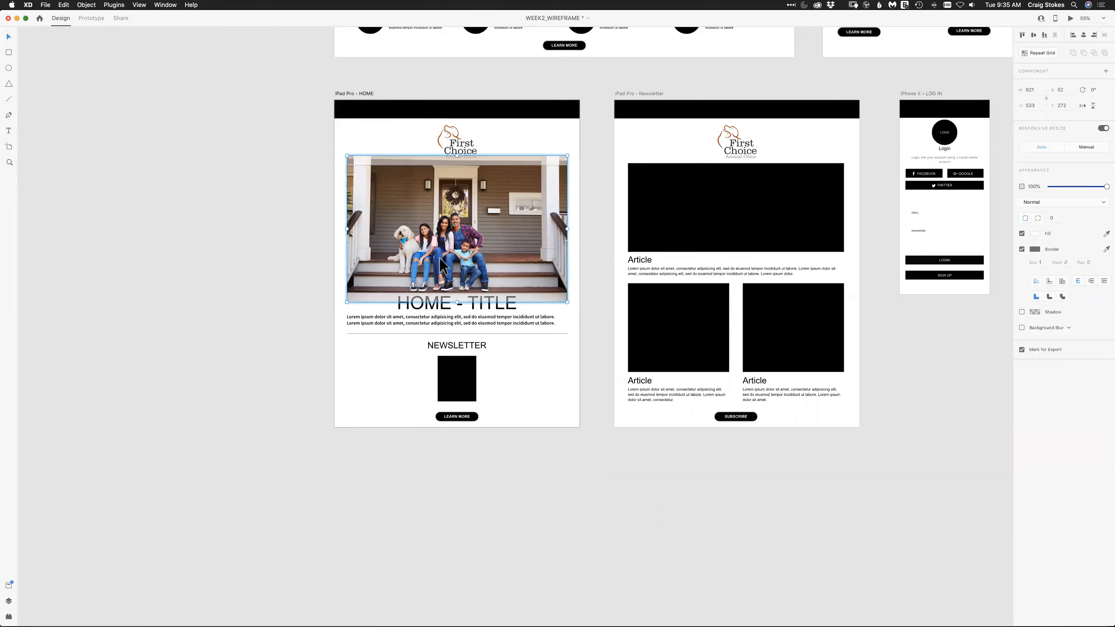
{"action": "left_click_drag", "start_coordinate": [567, 302], "coordinate": [589, 323]}
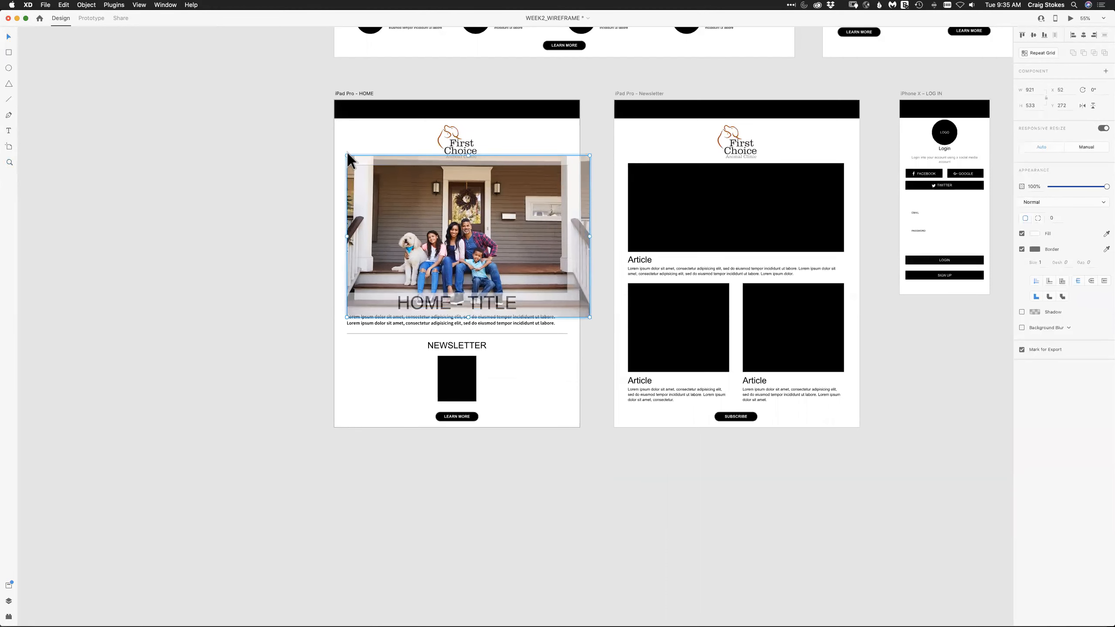
{"action": "left_click_drag", "start_coordinate": [346, 156], "coordinate": [324, 141]}
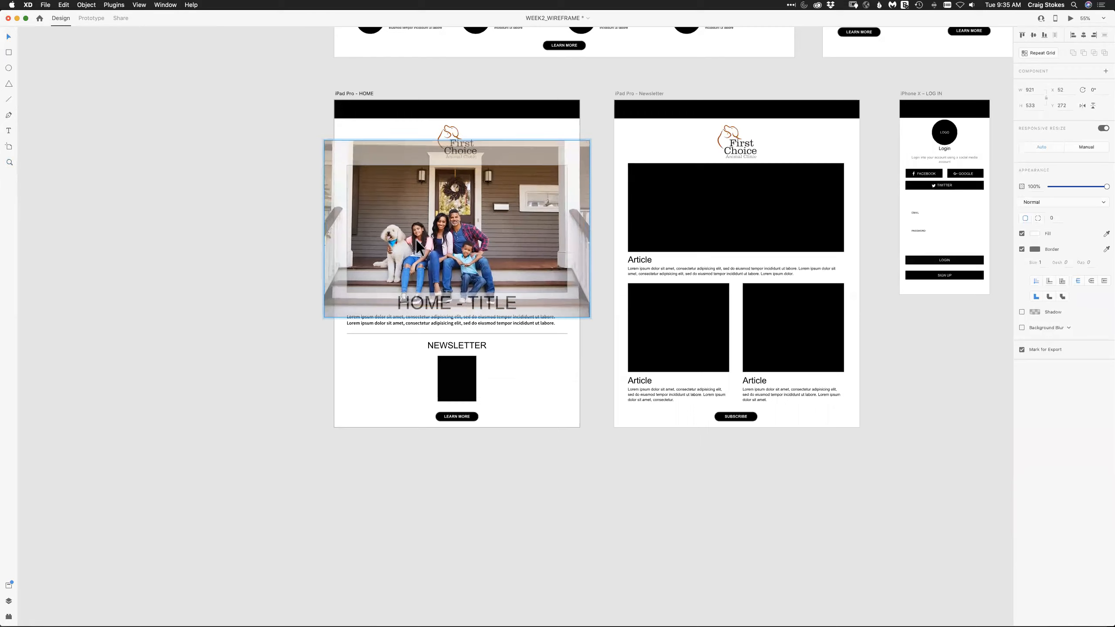
{"action": "left_click_drag", "start_coordinate": [420, 244], "coordinate": [420, 224]}
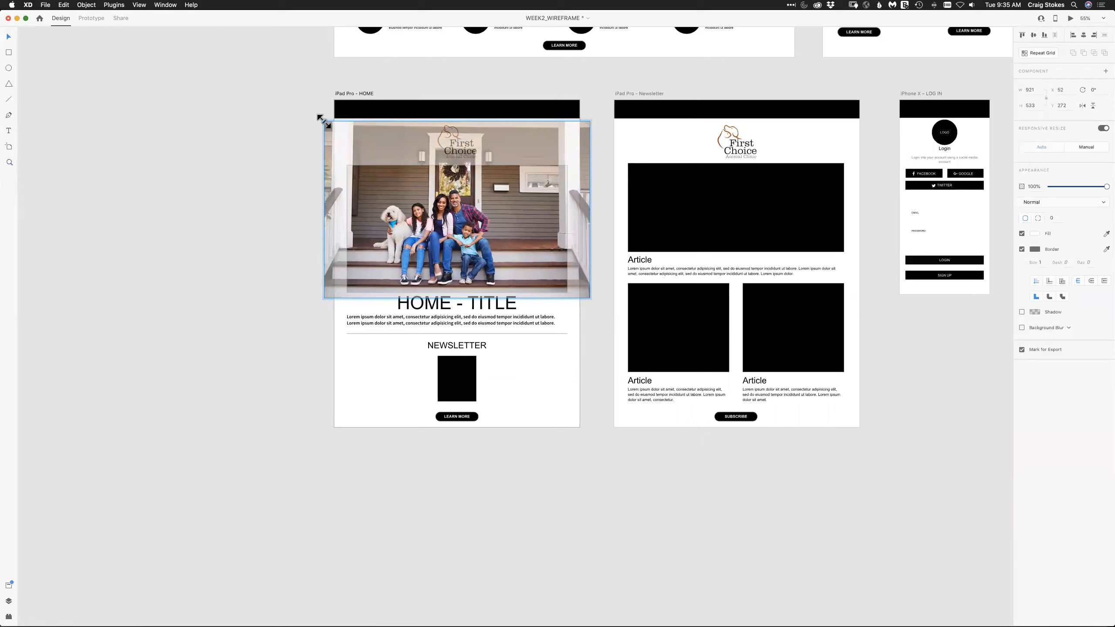
{"action": "left_click", "coordinate": [281, 175]}
Delete the Homepage_family_with_pet text label over the photo on the iPad Pro – HOME artboard
{"action": "left_click", "coordinate": [381, 176]}
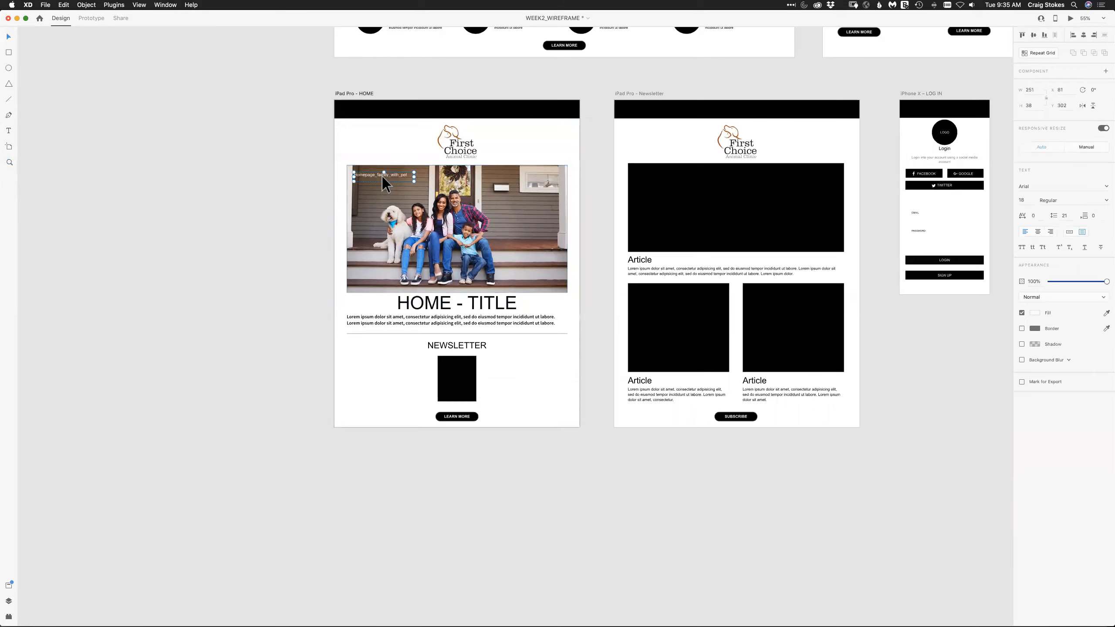
{"action": "key", "text": "Delete"}
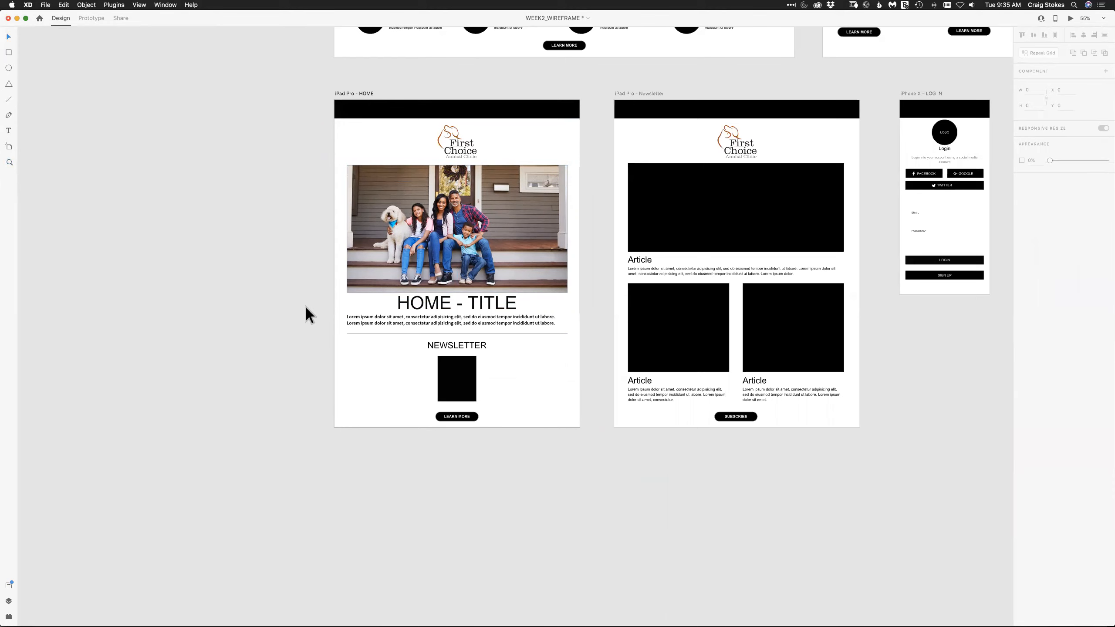
Delete the Homepage_family_with_pet text label from the image rectangle on the iPhone – HOME artboard
{"action": "scroll", "coordinate": [635, 498], "scroll_direction": "right", "scroll_amount": 12}
{"action": "scroll", "coordinate": [649, 411], "scroll_direction": "up", "scroll_amount": 2}
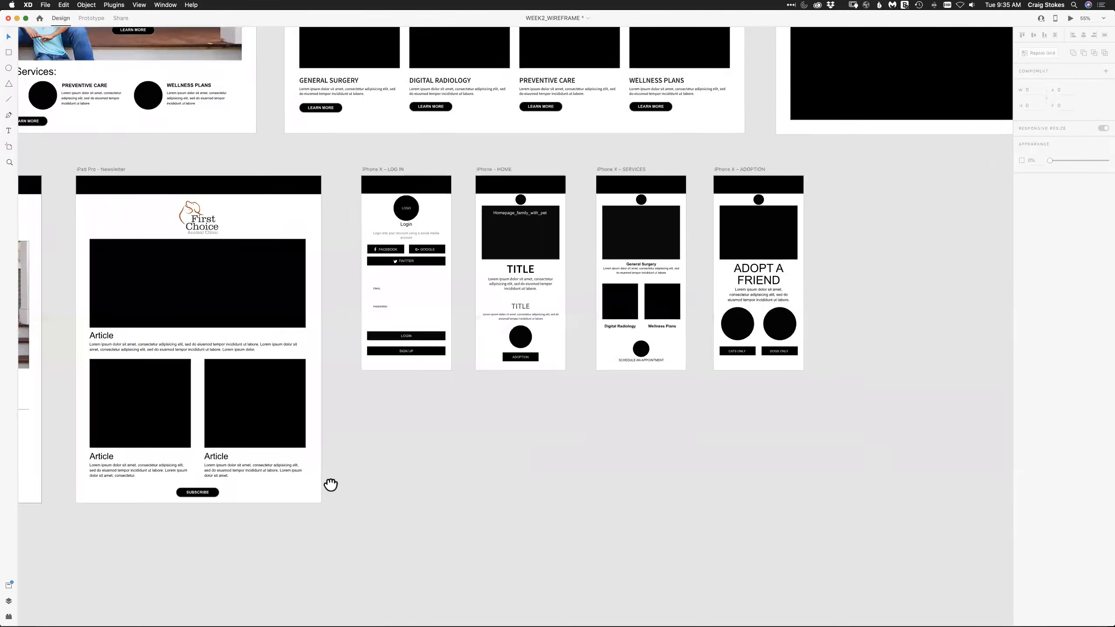
{"action": "scroll", "coordinate": [331, 485], "scroll_direction": "right", "scroll_amount": 10}
{"action": "scroll", "coordinate": [331, 187], "scroll_direction": "down", "scroll_amount": 2}
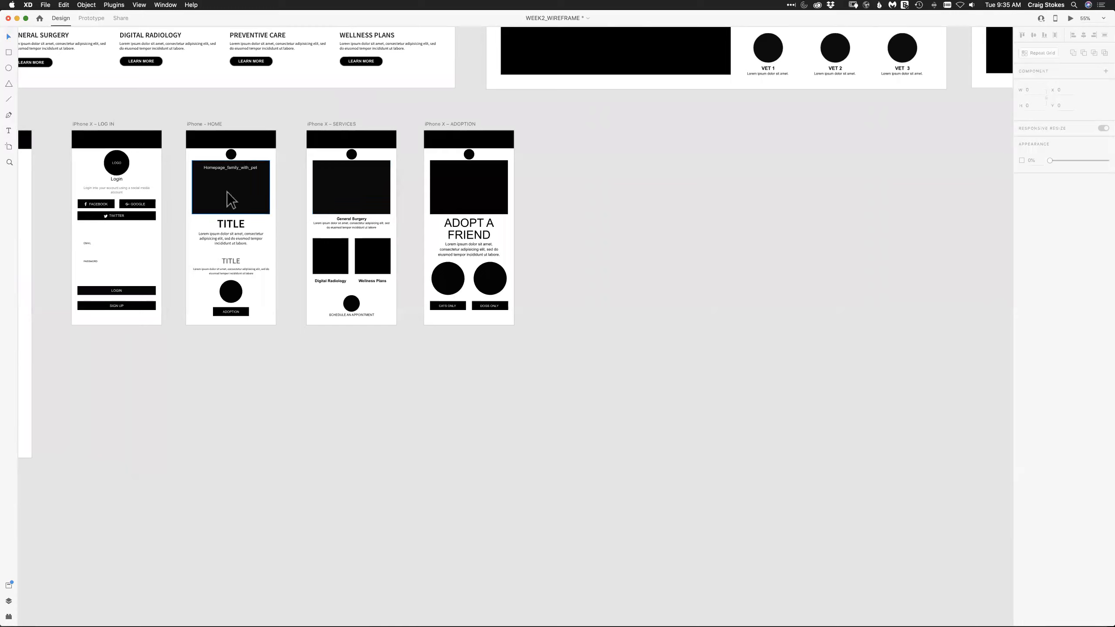
{"action": "left_click", "coordinate": [228, 168]}
{"action": "key", "text": "Delete"}
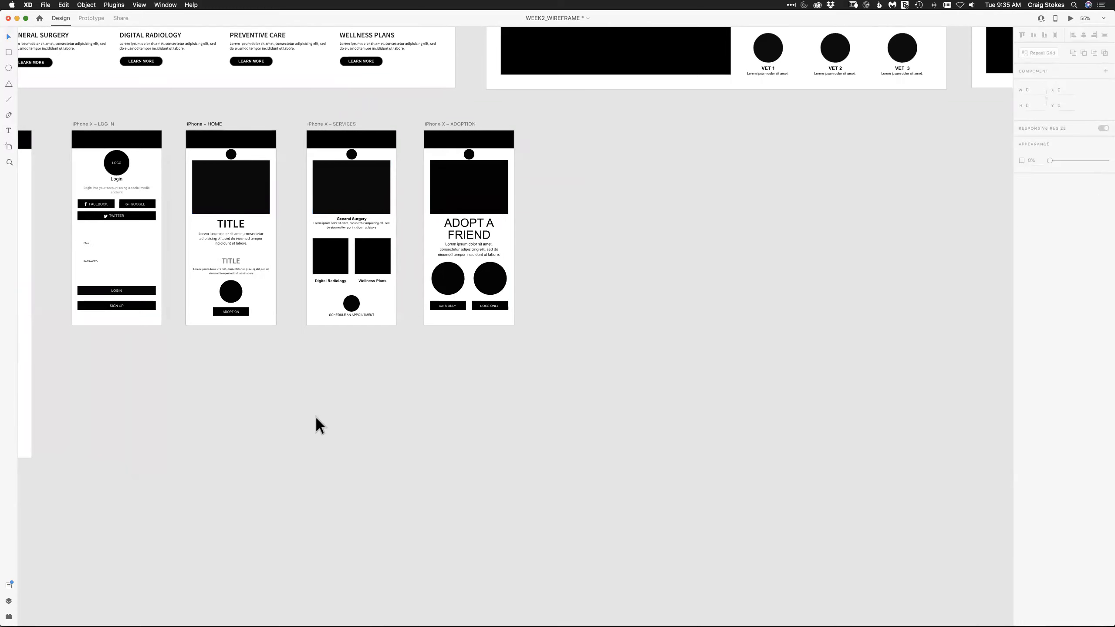
{"action": "mouse_move", "coordinate": [448, 619]}
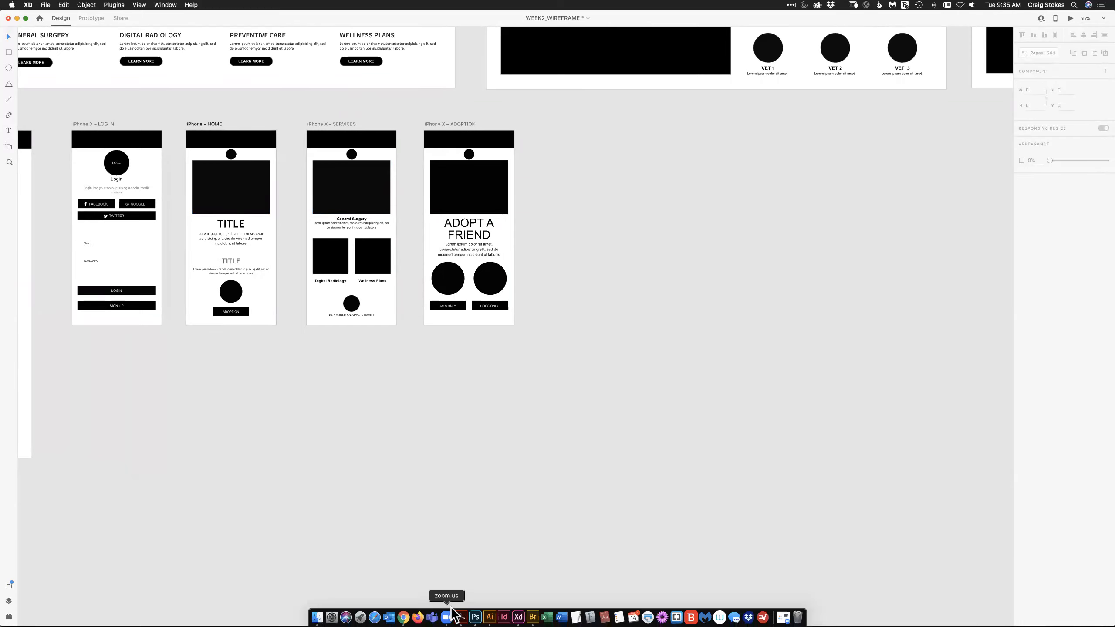
{"action": "right_click", "coordinate": [535, 609]}
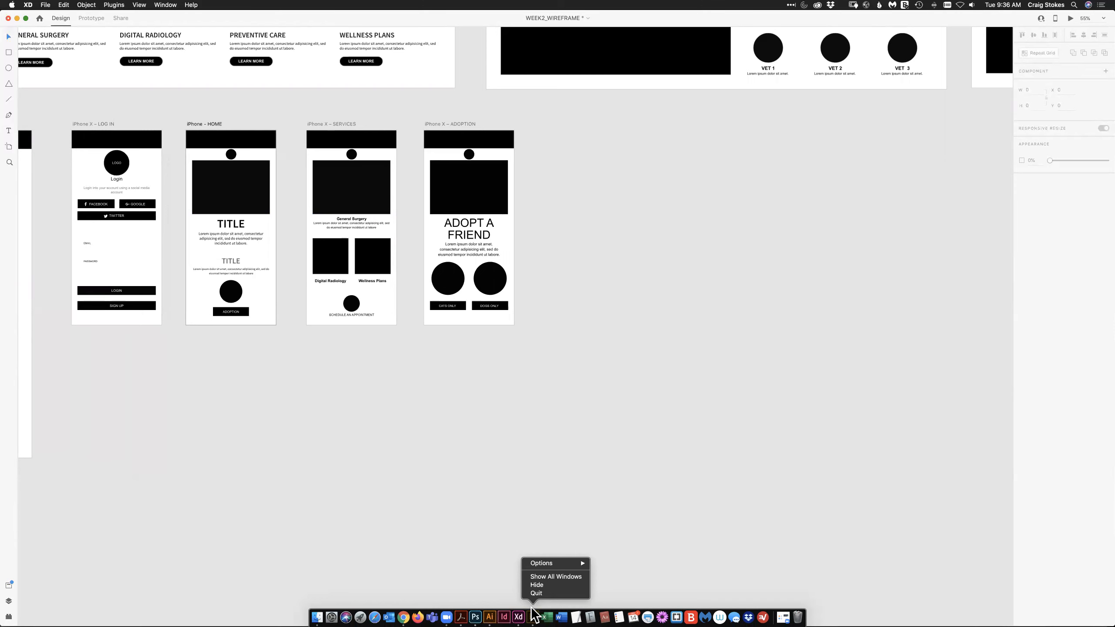
{"action": "left_click", "coordinate": [533, 614]}
{"action": "left_click", "coordinate": [534, 614]}
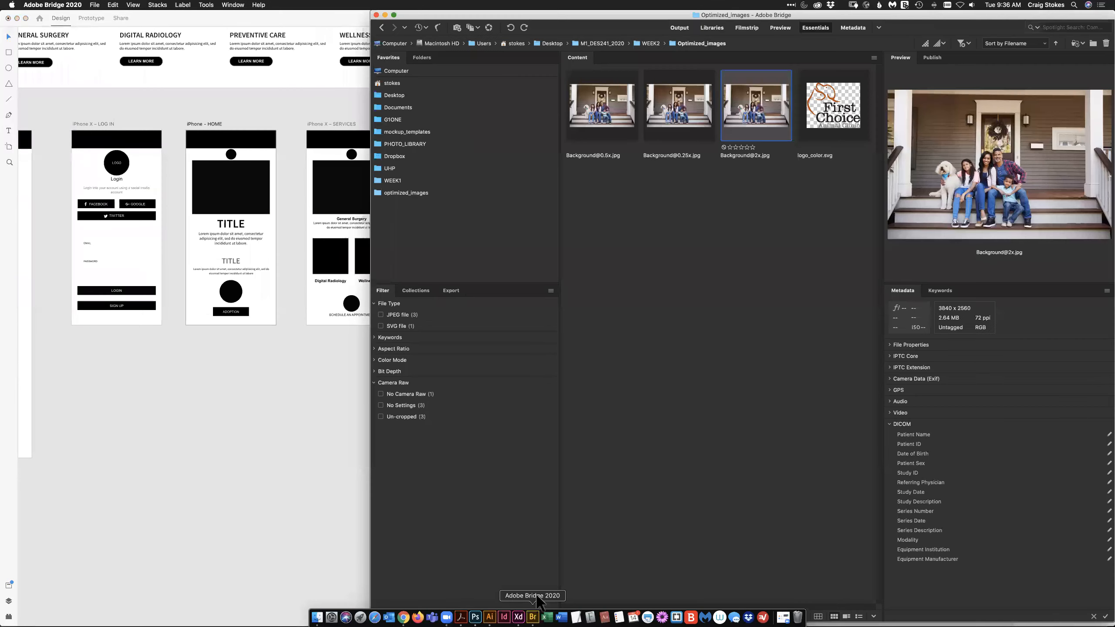
{"action": "left_click", "coordinate": [608, 105]}
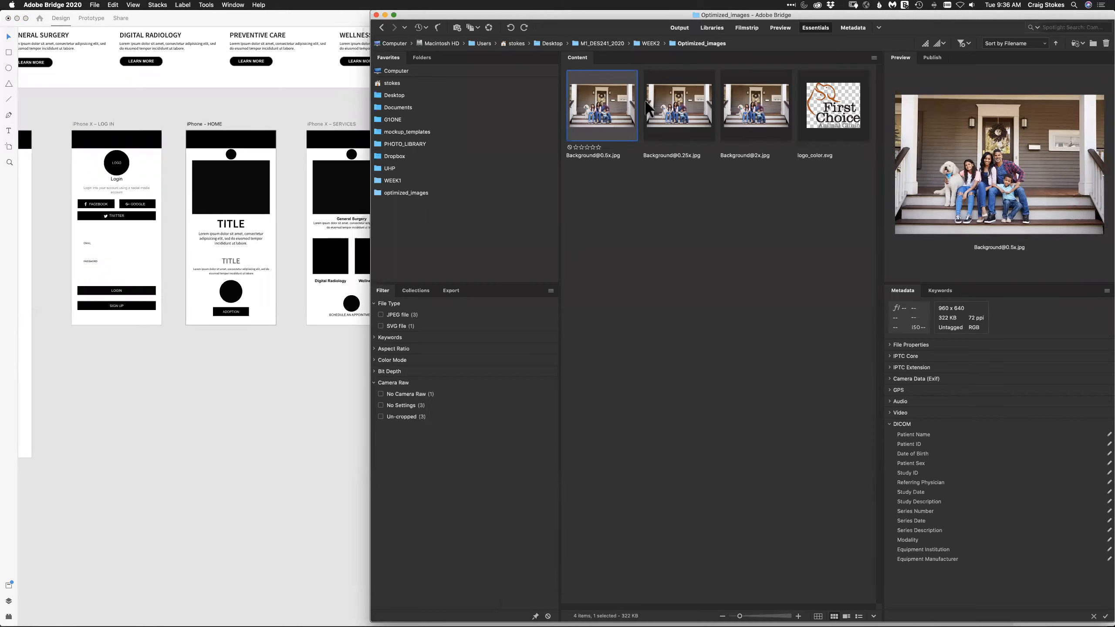
{"action": "left_click", "coordinate": [697, 98]}
{"action": "left_click_drag", "start_coordinate": [696, 96], "coordinate": [247, 207]}
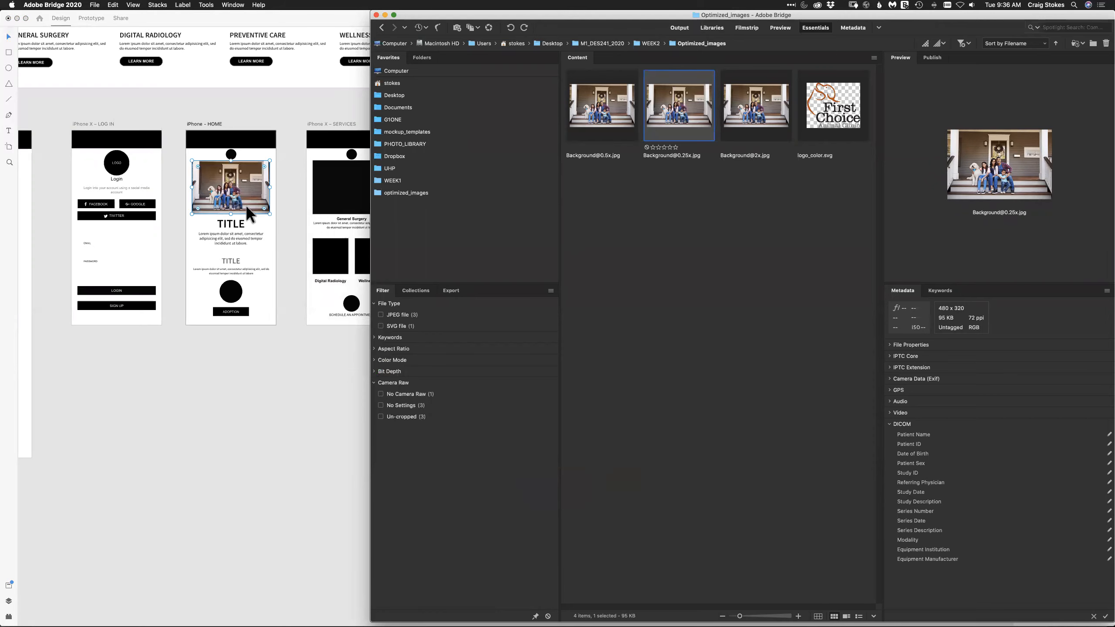
{"action": "left_click", "coordinate": [296, 441]}
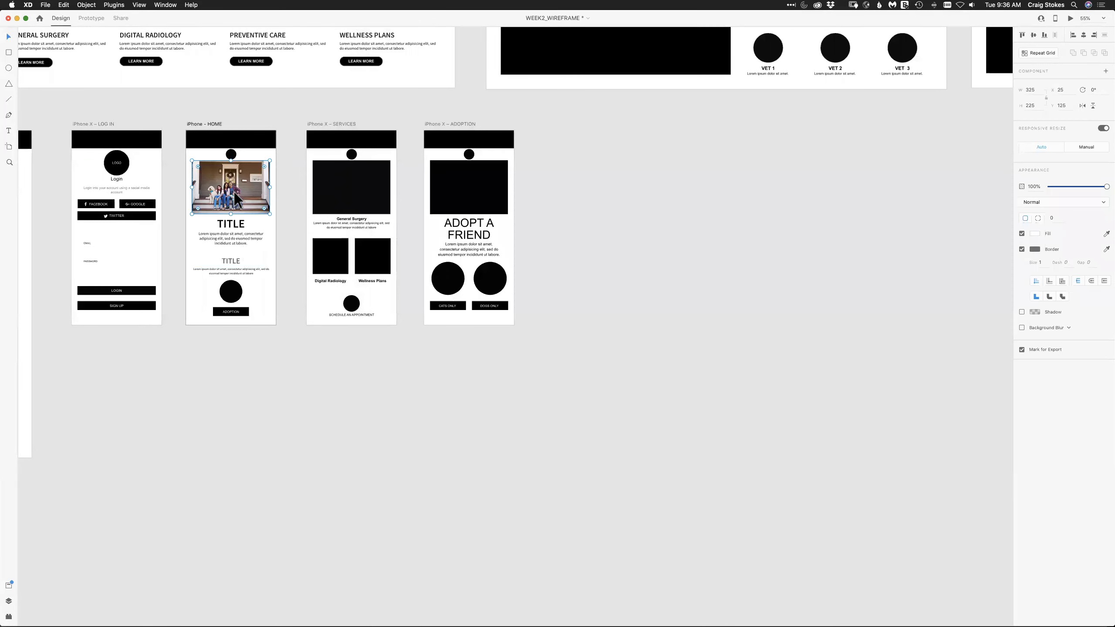
Enlarge the family photo inside its iPhone – HOME frame and move it slightly upward within the frame
{"action": "left_click_drag", "start_coordinate": [278, 221], "coordinate": [284, 223]}
{"action": "left_click_drag", "start_coordinate": [183, 155], "coordinate": [169, 145]}
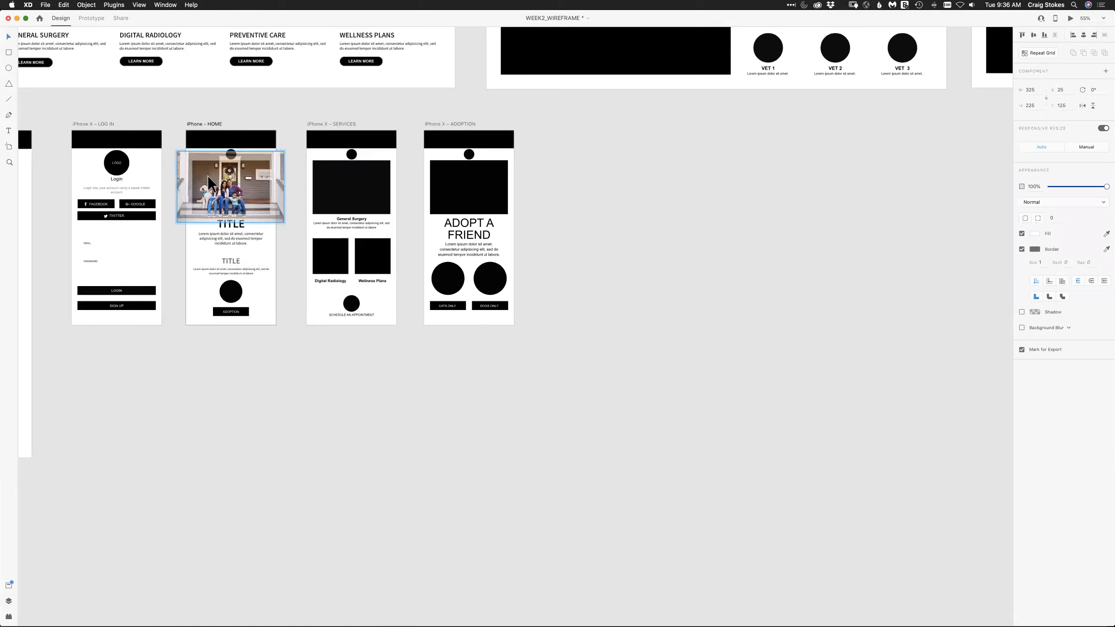
{"action": "left_click_drag", "start_coordinate": [210, 182], "coordinate": [210, 176]}
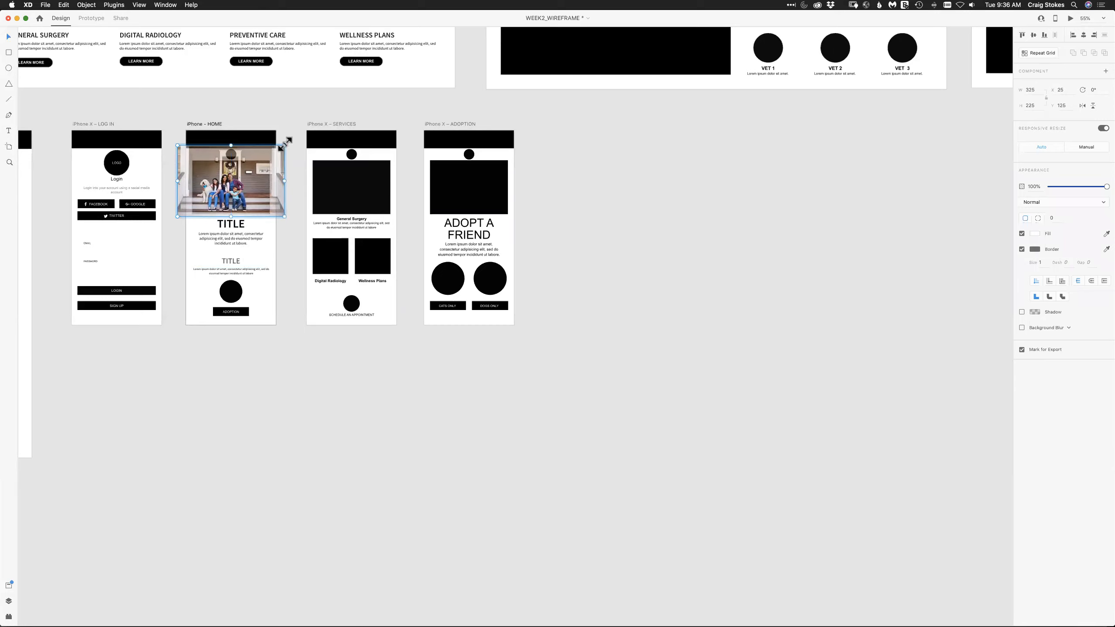
{"action": "left_click", "coordinate": [289, 347]}
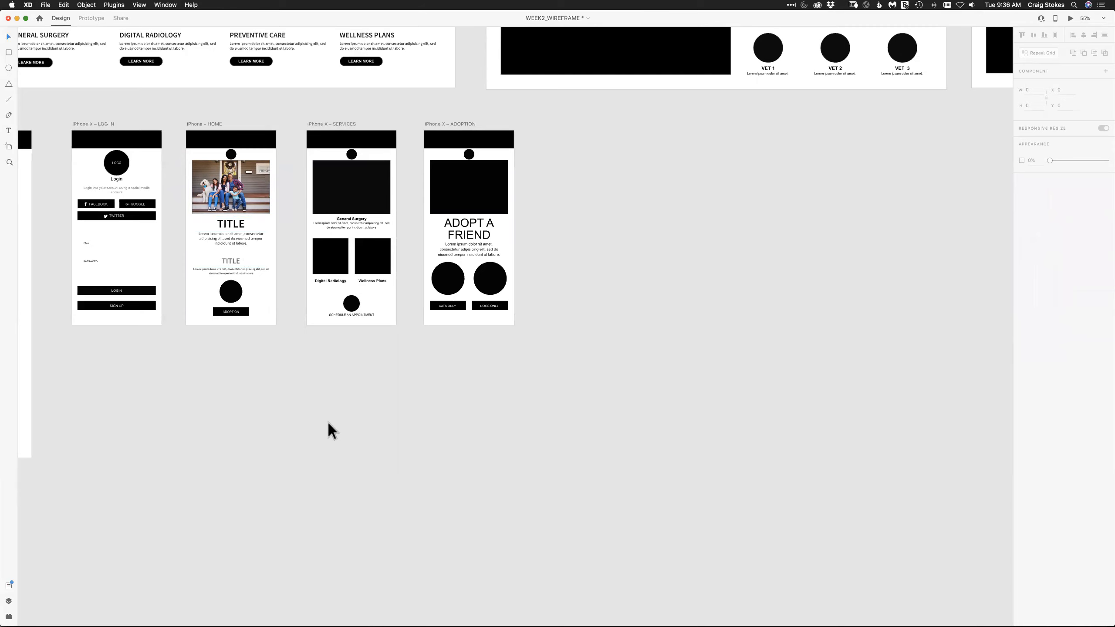
Show all artboards and check the dimensions of the large image rectangle beside ABOUT US on Web 1920 – 3
{"action": "key", "text": "super+0"}
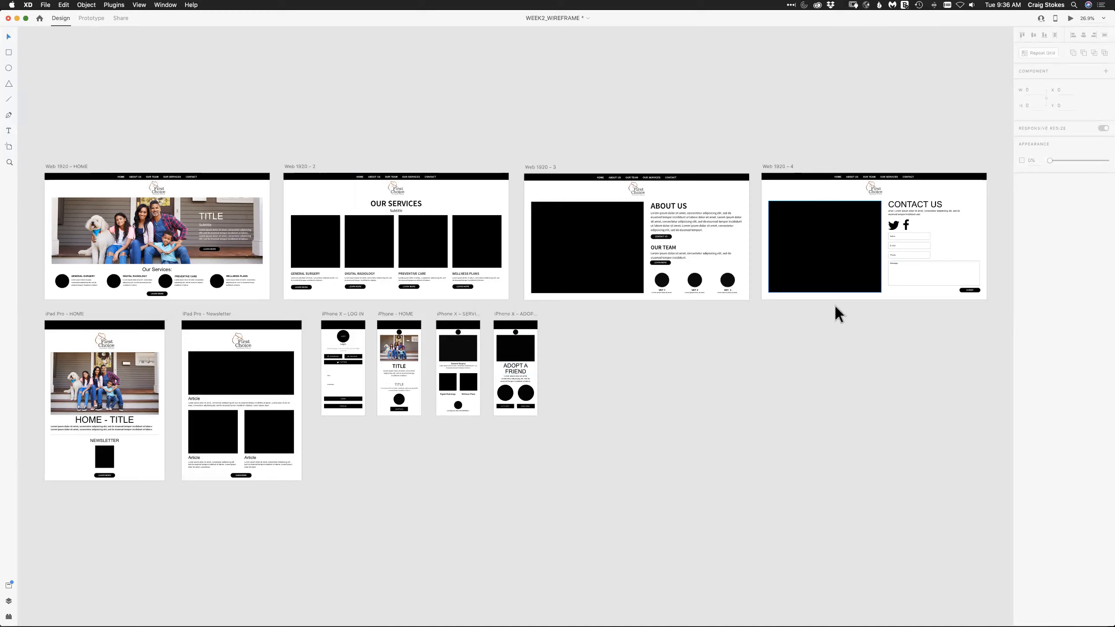
{"action": "left_click", "coordinate": [596, 271]}
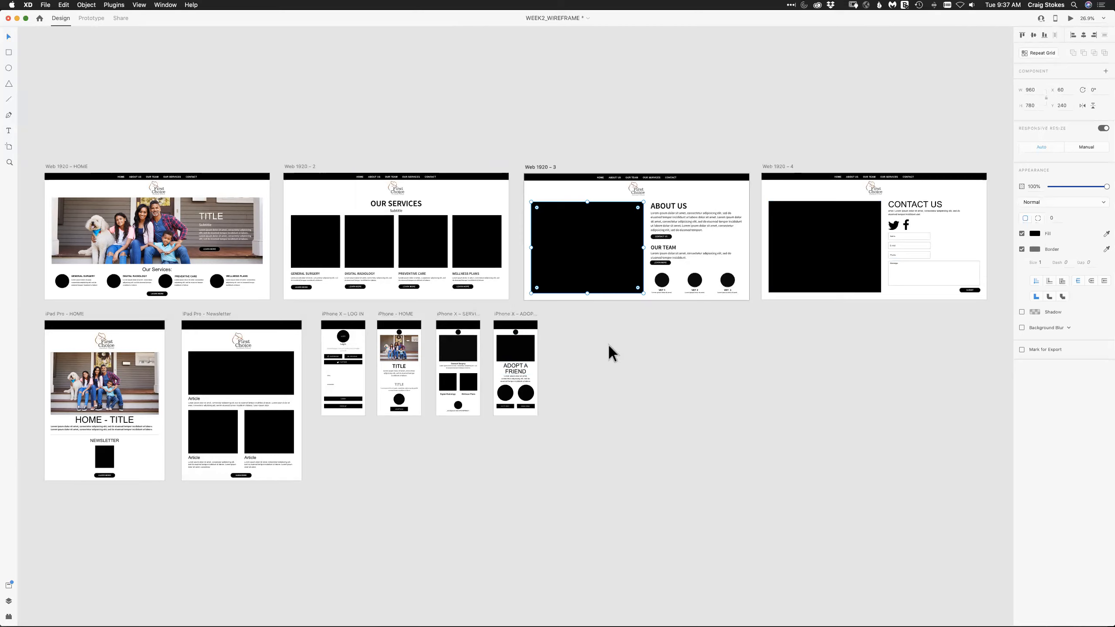
{"action": "left_click", "coordinate": [596, 364]}
{"action": "left_click", "coordinate": [589, 276]}
{"action": "left_click", "coordinate": [635, 457]}
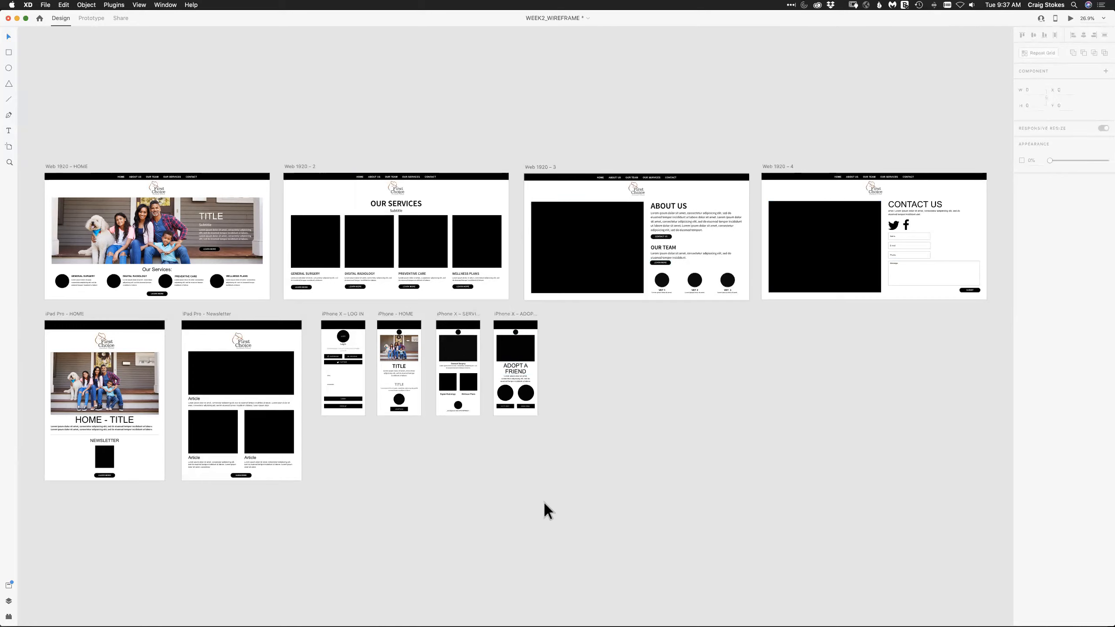
{"action": "left_click", "coordinate": [559, 269]}
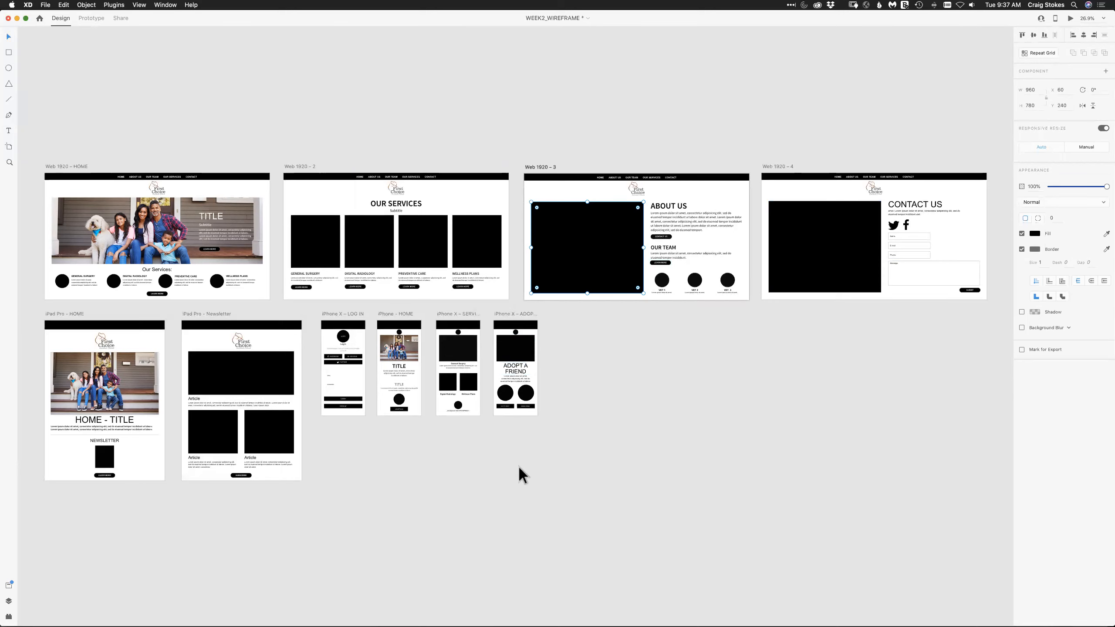
Switch to Bridge and open AboutUs_clinic.jpg from the WEEK1 FIRST_CHOICE folder in Photoshop
{"action": "mouse_move", "coordinate": [509, 617]}
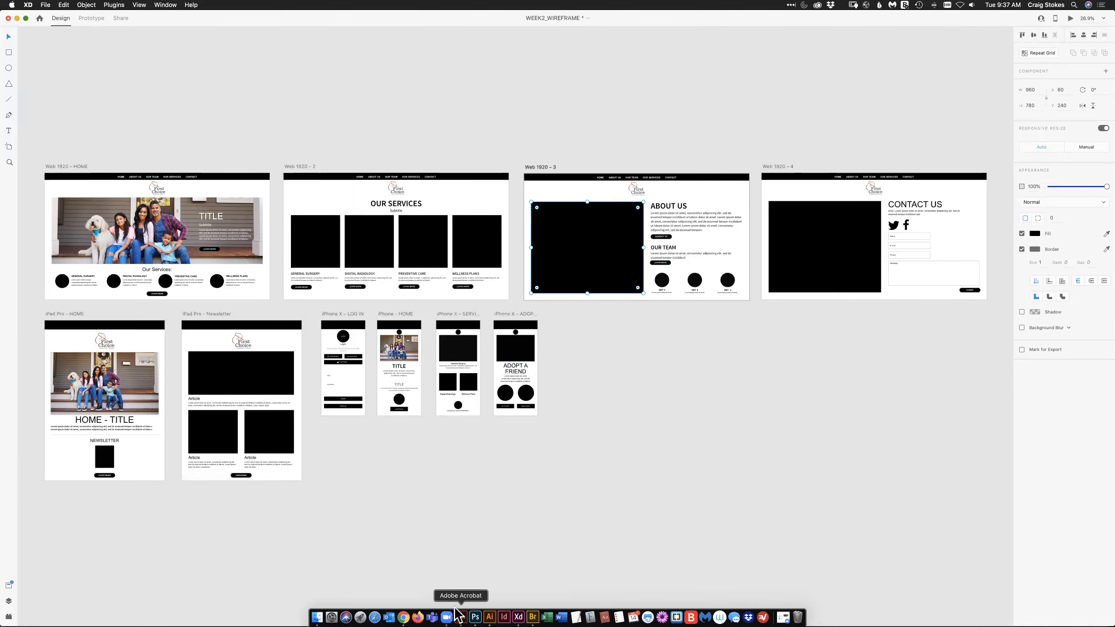
{"action": "left_click", "coordinate": [533, 617]}
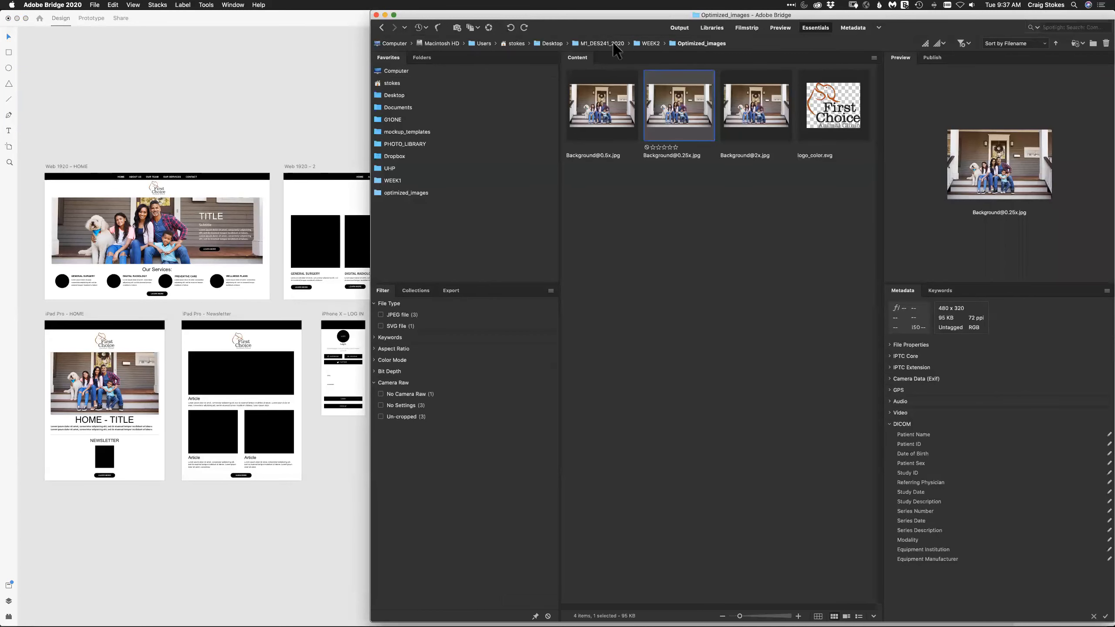
{"action": "left_click", "coordinate": [390, 181]}
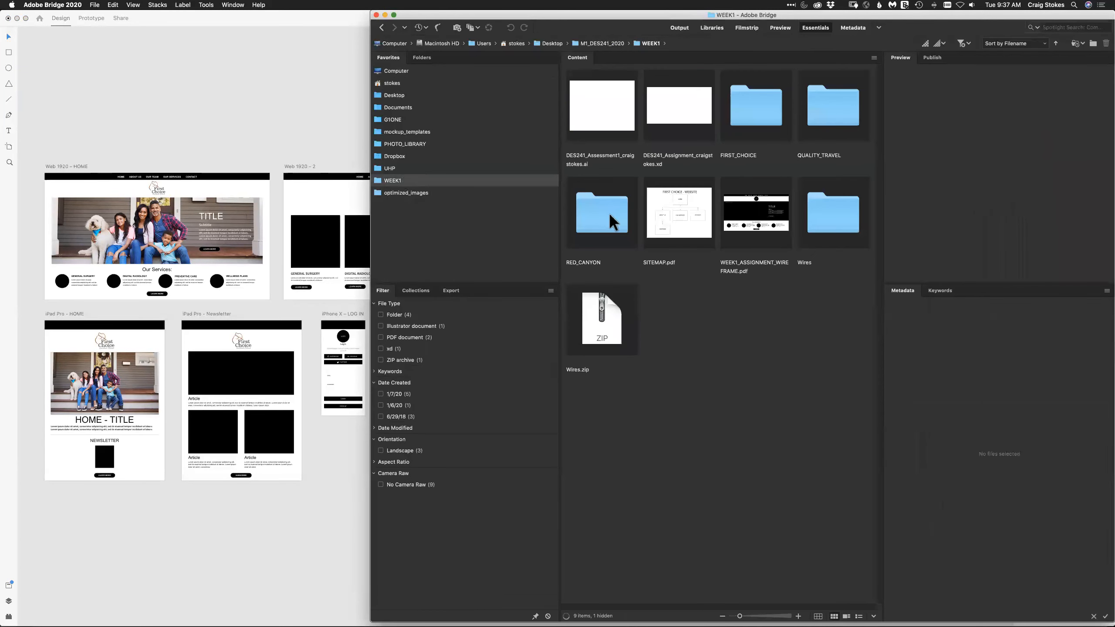
{"action": "double_click", "coordinate": [766, 106]}
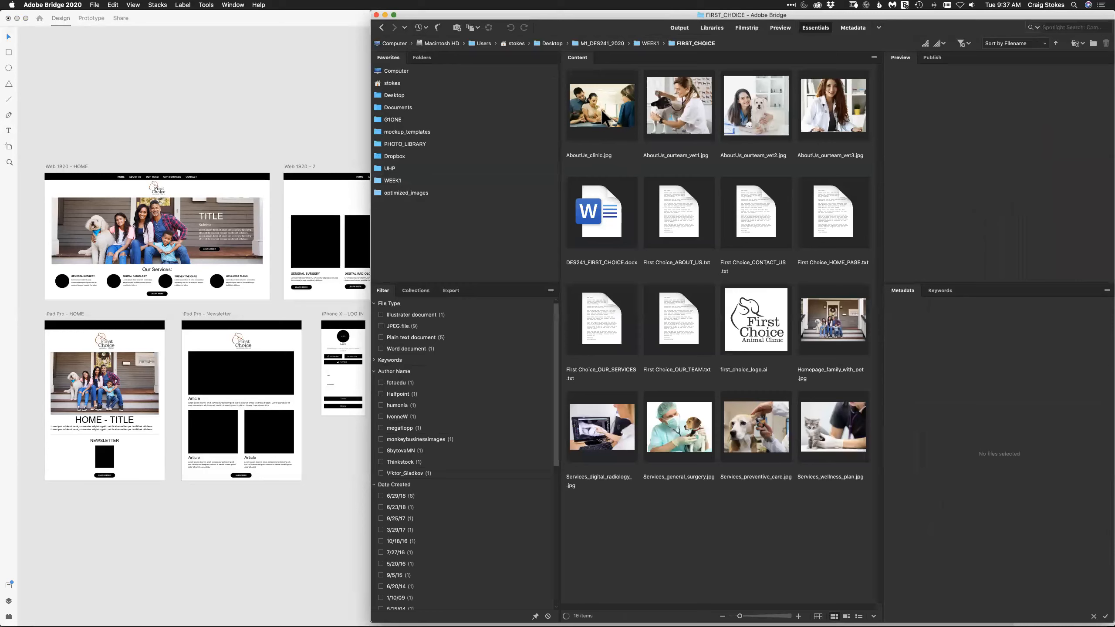
{"action": "left_click", "coordinate": [608, 103]}
{"action": "right_click", "coordinate": [608, 106]}
{"action": "left_click", "coordinate": [620, 108]}
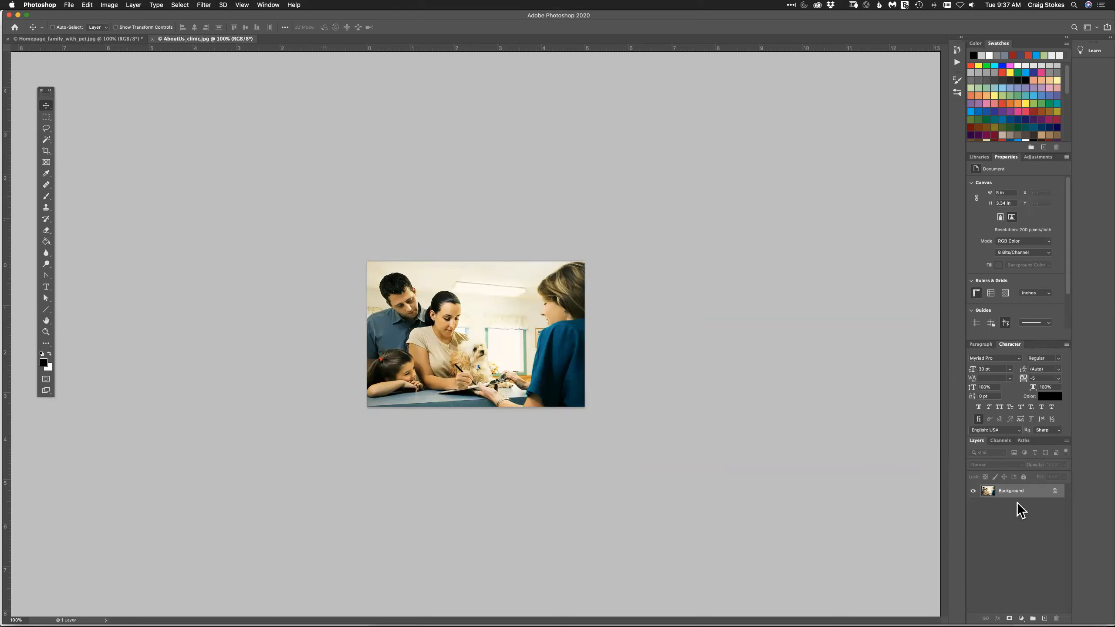
Export the clinic photo's Background layer with Export As as a JPG at 90% quality and 0.75x size
{"action": "left_click", "coordinate": [1065, 440]}
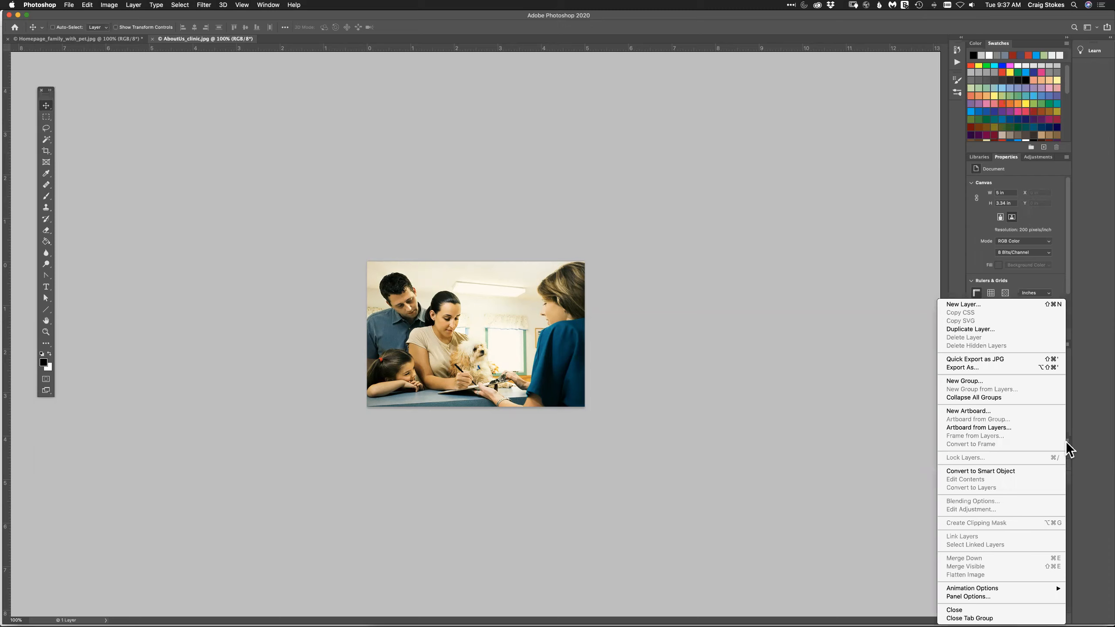
{"action": "left_click", "coordinate": [970, 368]}
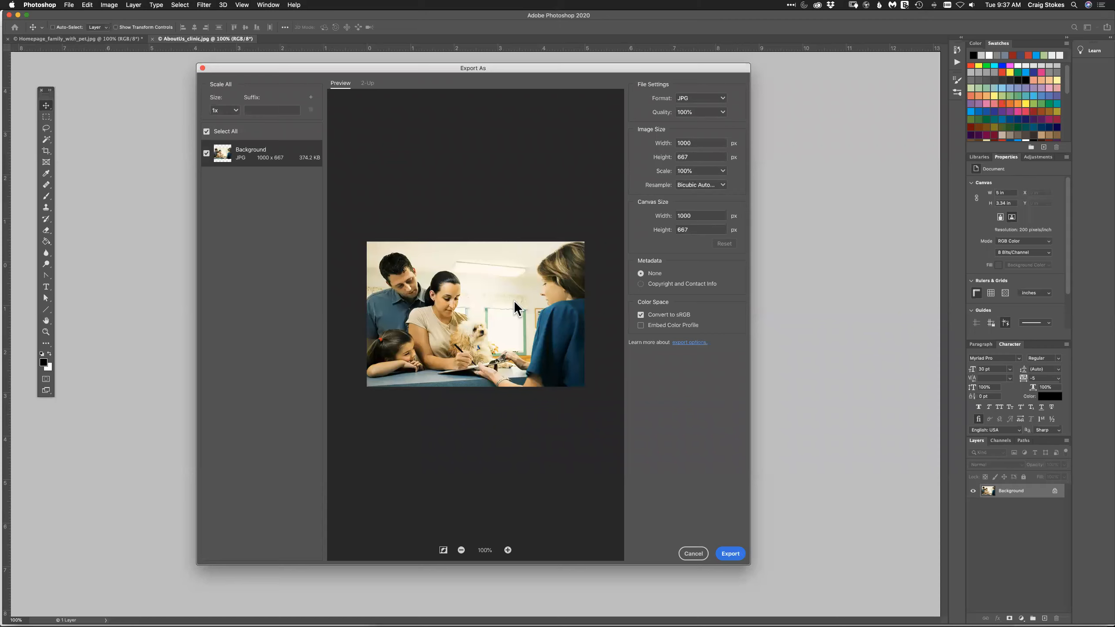
{"action": "left_click", "coordinate": [206, 132]}
{"action": "double_click", "coordinate": [685, 112]}
{"action": "type", "text": "90"}
{"action": "left_click", "coordinate": [237, 111]}
{"action": "left_click", "coordinate": [226, 163]}
{"action": "left_click", "coordinate": [725, 556]}
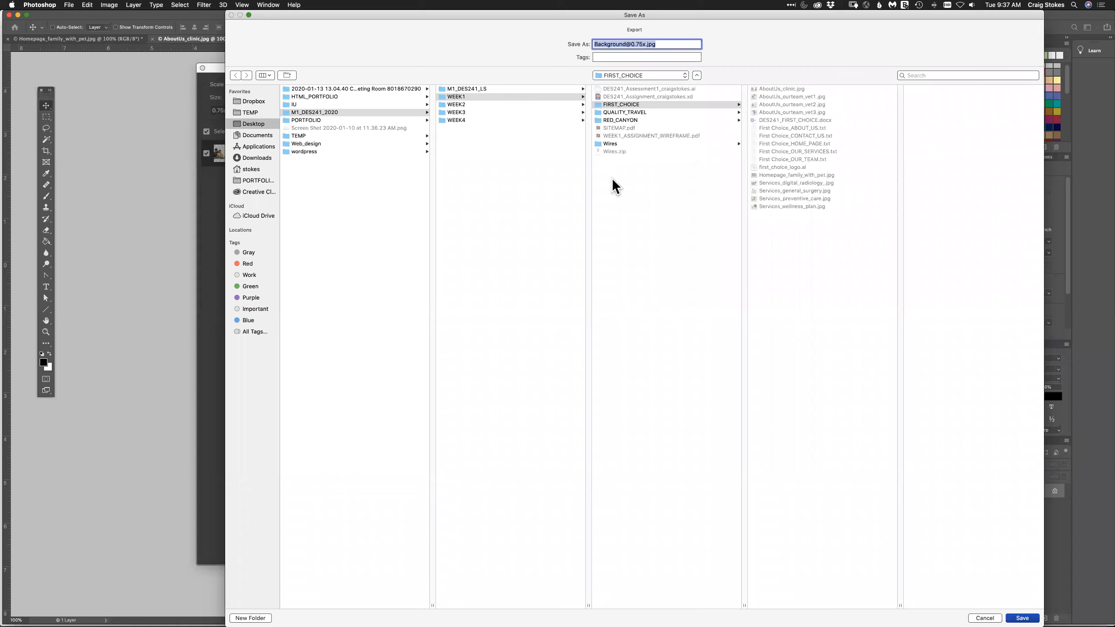
{"action": "left_click", "coordinate": [249, 123]}
{"action": "left_click", "coordinate": [300, 111]}
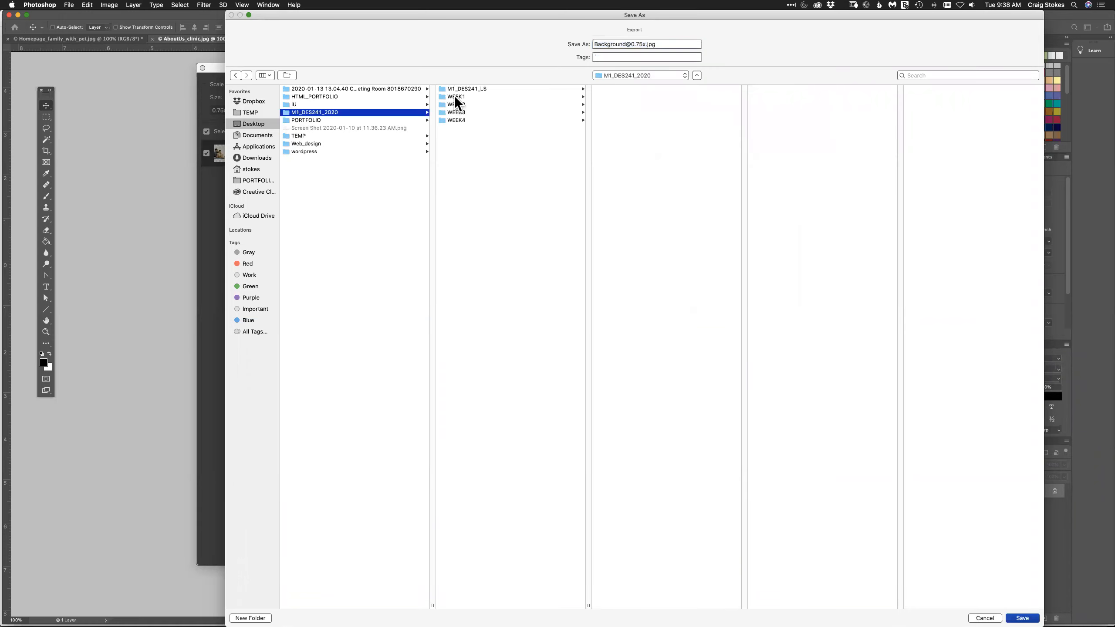
{"action": "left_click", "coordinate": [455, 104]}
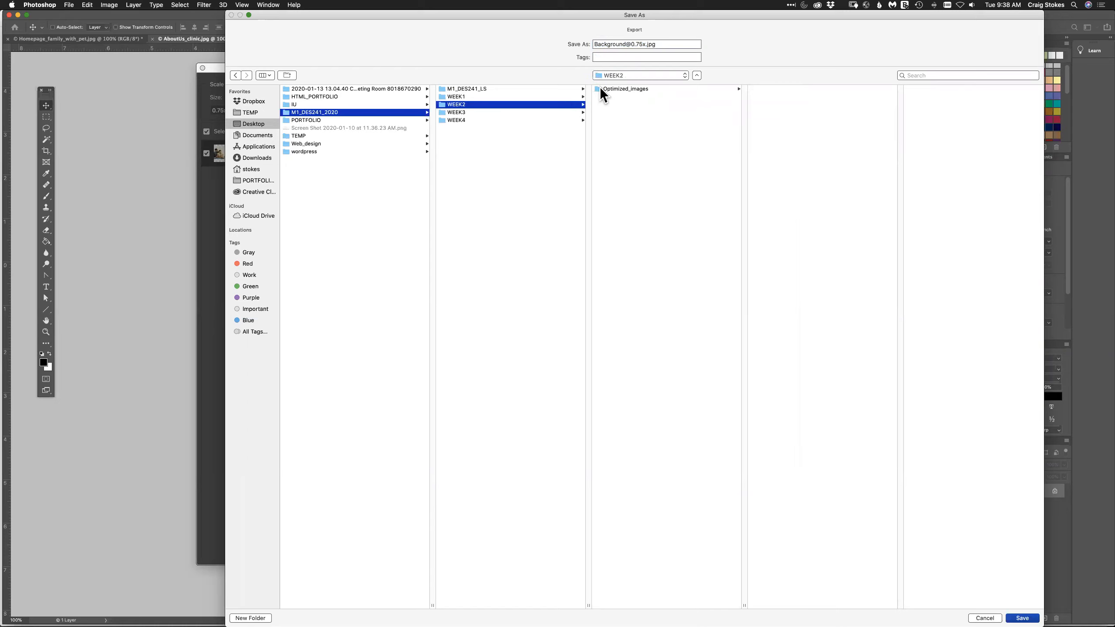
{"action": "left_click", "coordinate": [603, 90]}
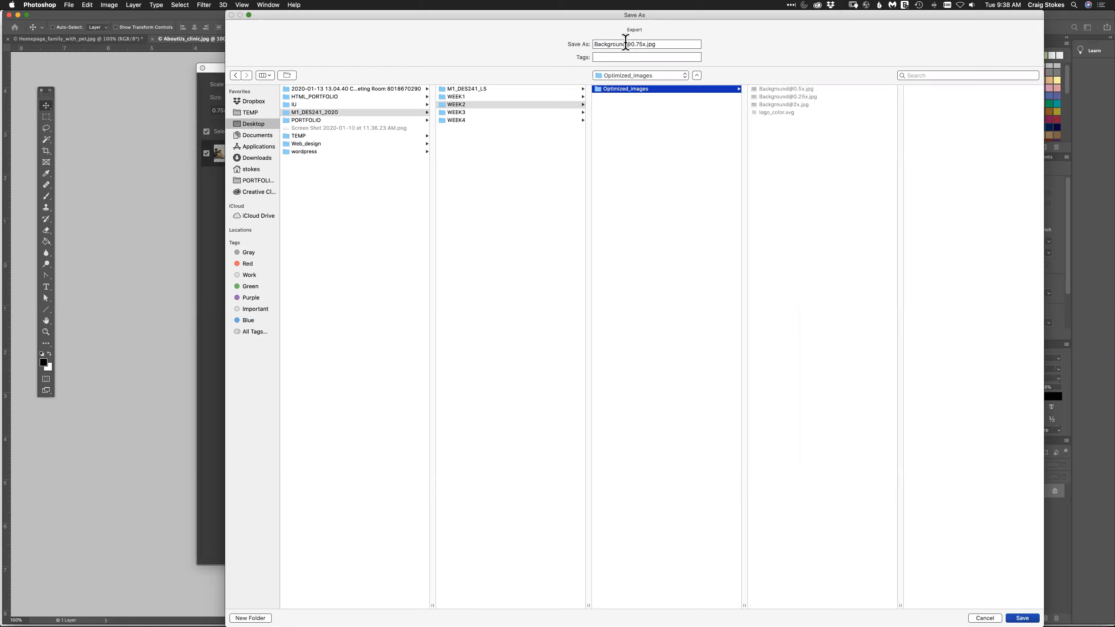
{"action": "double_click", "coordinate": [626, 44]}
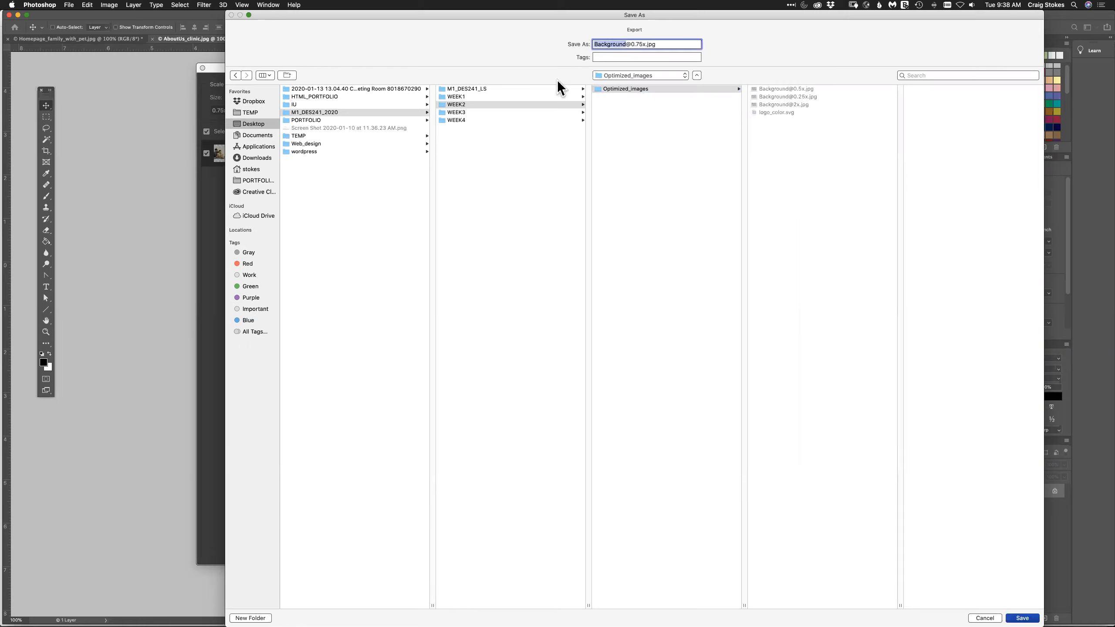
{"action": "type", "text": "about_us"}
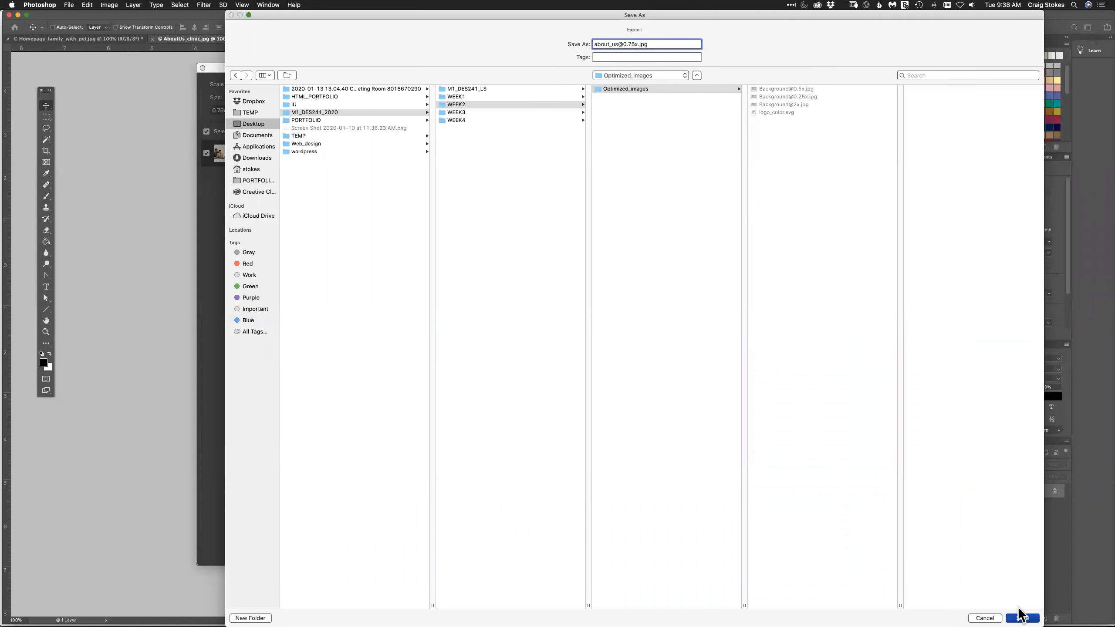
{"action": "left_click", "coordinate": [1022, 618]}
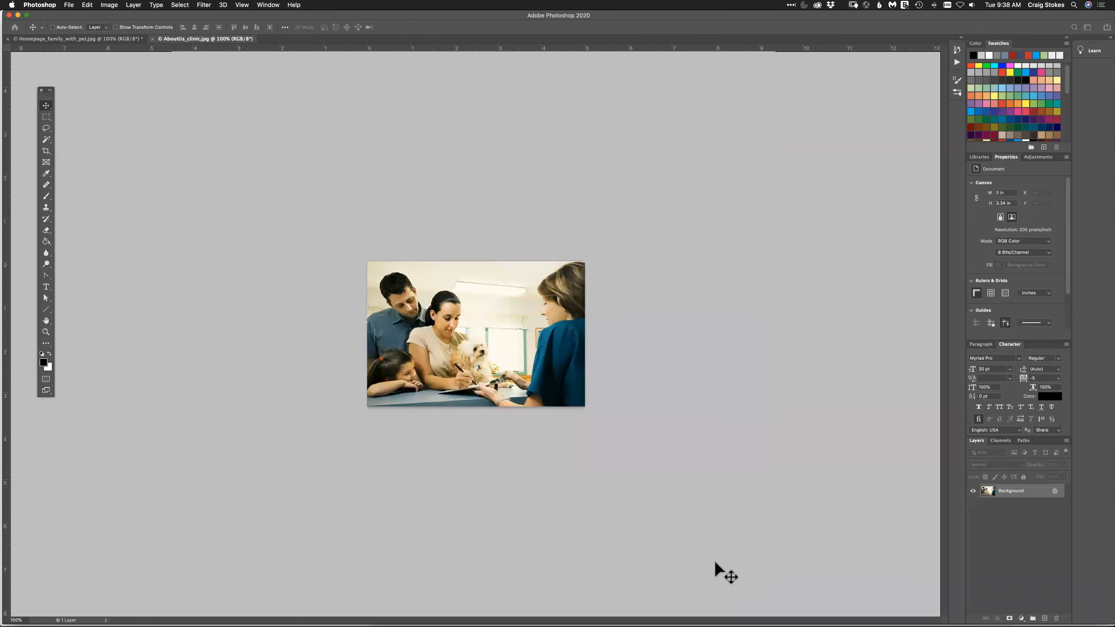
Switch to Bridge, open the Optimized_images folder in M1_DES241_2020 > WEEK2, and return to the XD wireframe
{"action": "left_click", "coordinate": [533, 616]}
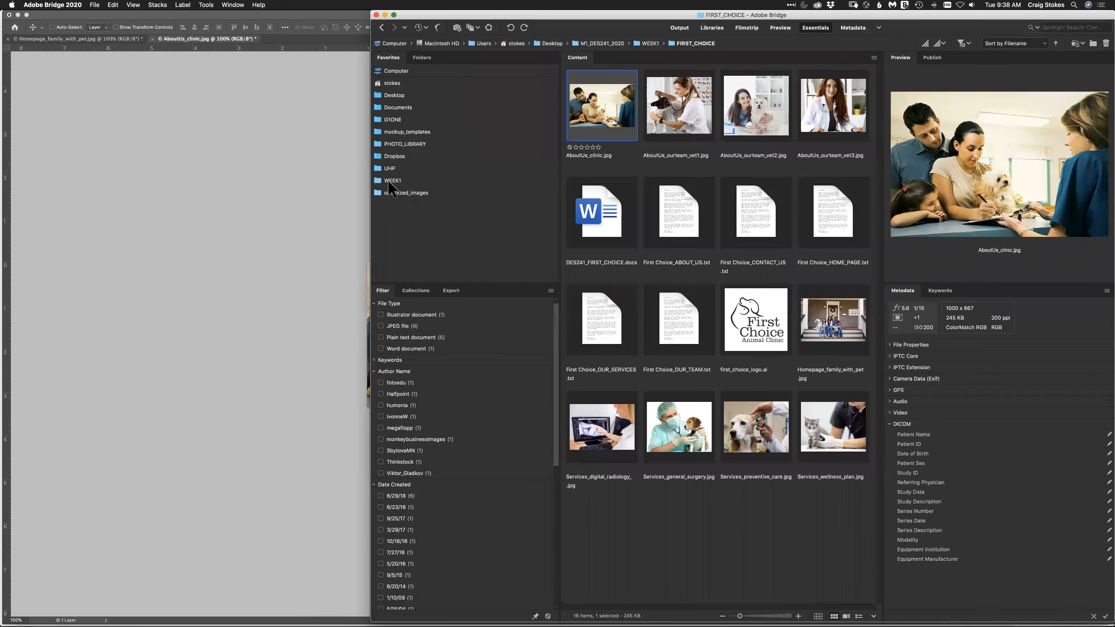
{"action": "left_click", "coordinate": [391, 181]}
{"action": "left_click", "coordinate": [597, 43]}
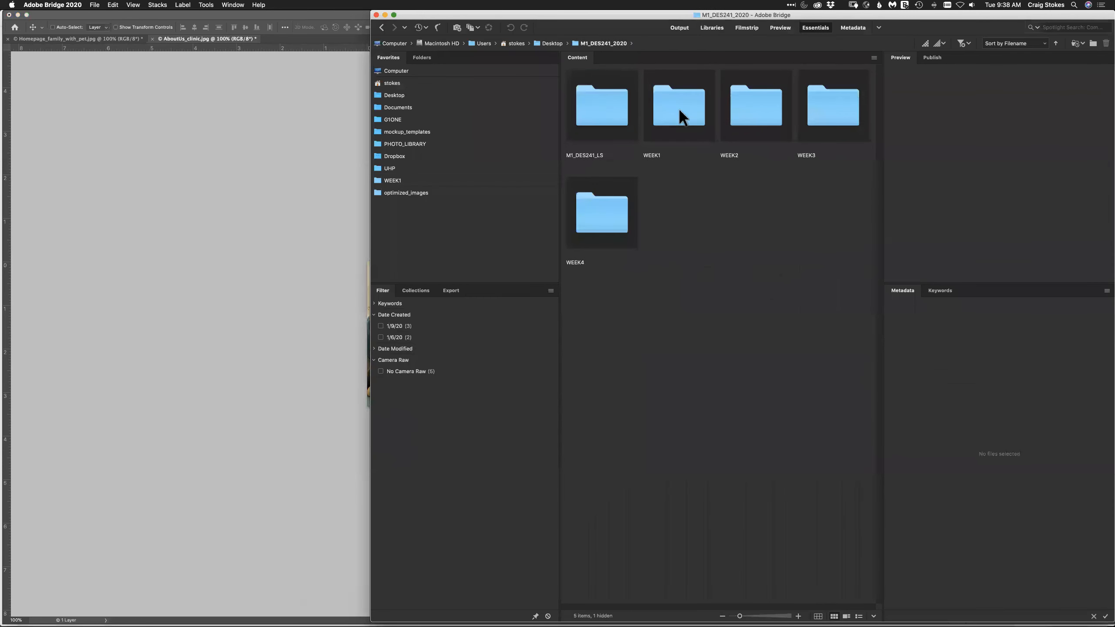
{"action": "double_click", "coordinate": [747, 106]}
{"action": "left_click", "coordinate": [592, 108]}
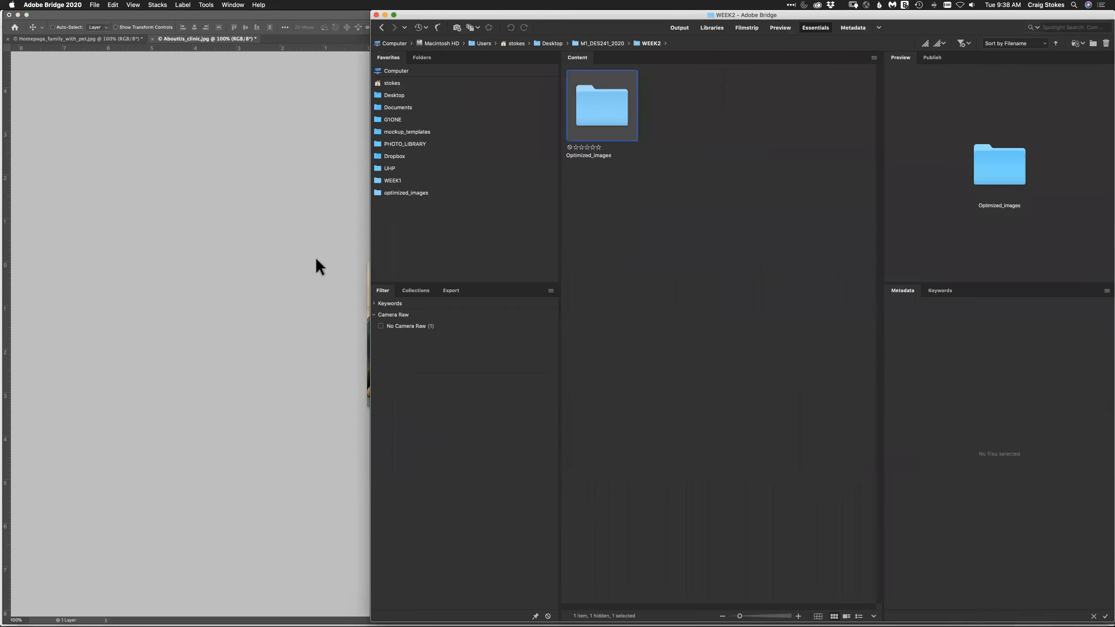
{"action": "double_click", "coordinate": [598, 107]}
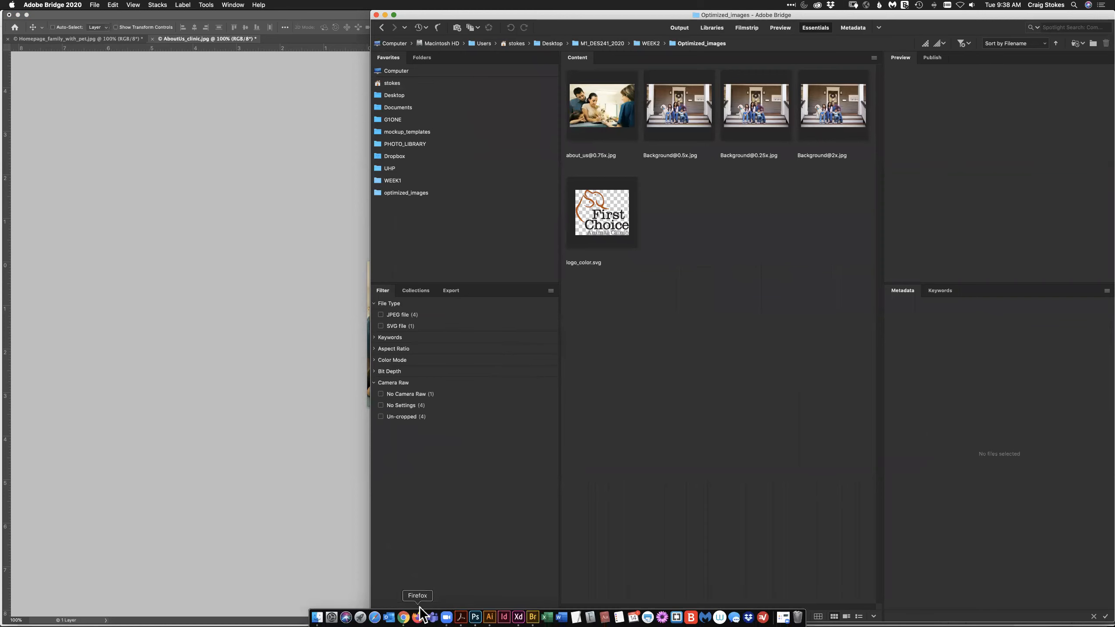
{"action": "left_click", "coordinate": [514, 615]}
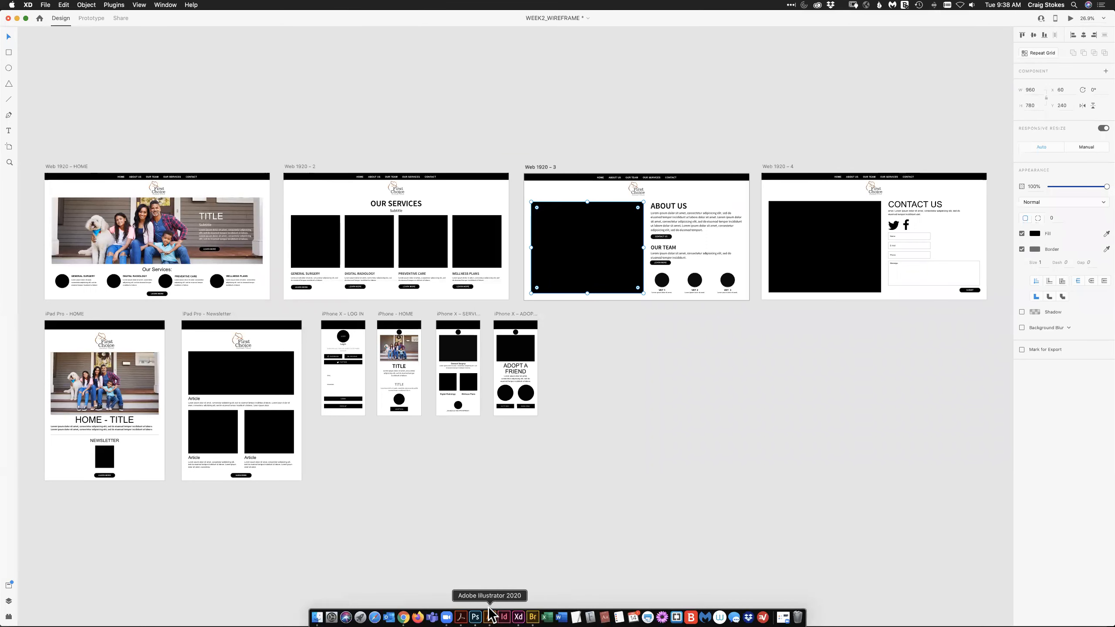
{"action": "left_click", "coordinate": [532, 617]}
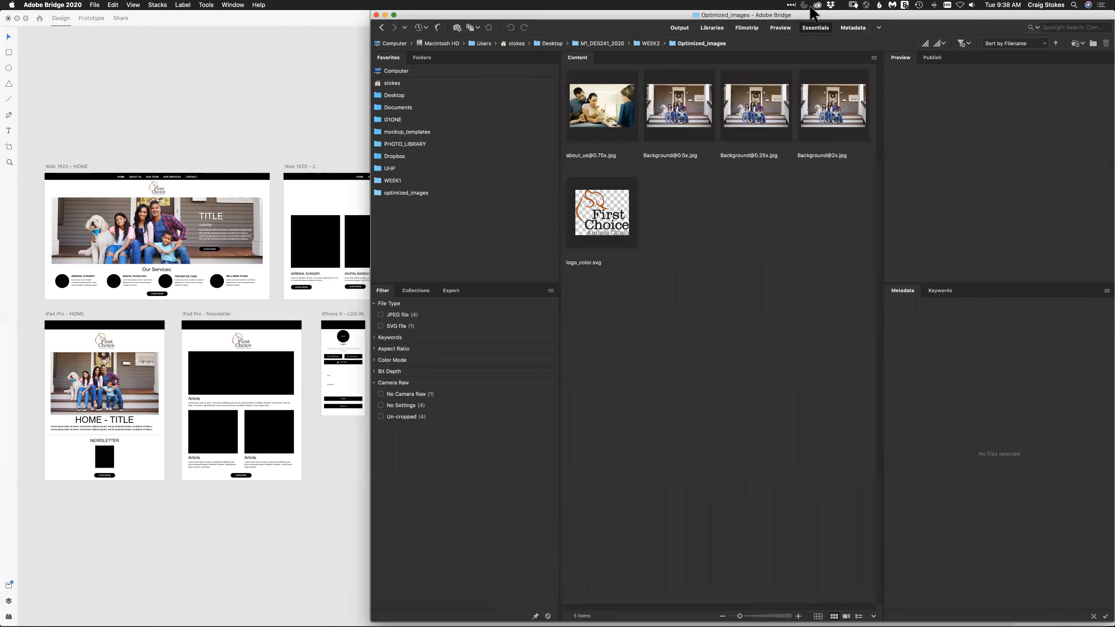
{"action": "left_click", "coordinate": [892, 5]}
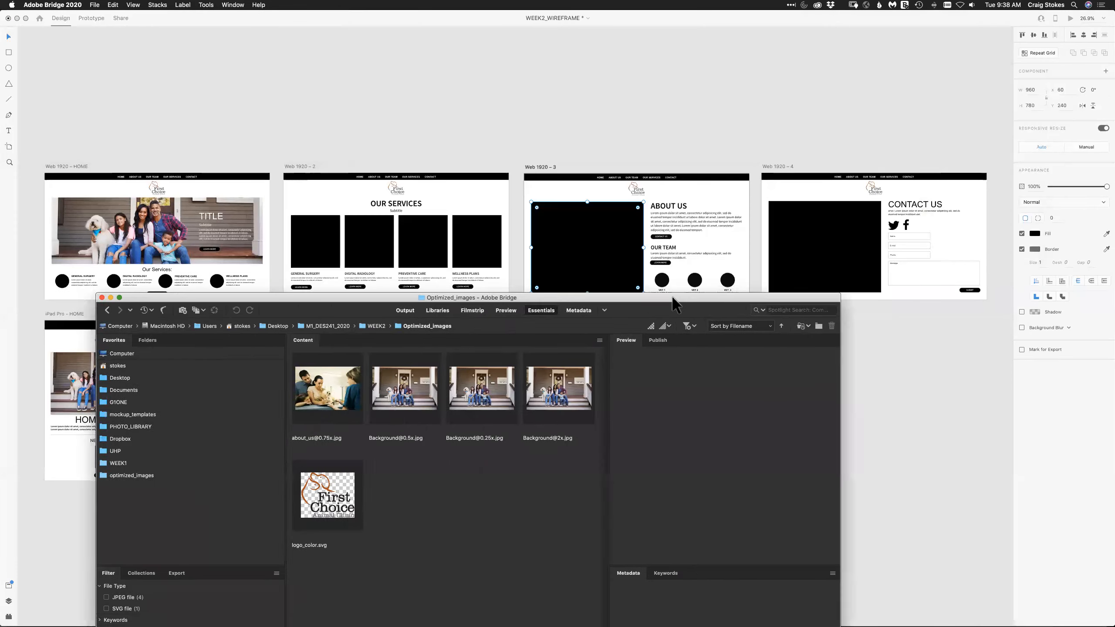
{"action": "left_click", "coordinate": [438, 419]}
{"action": "left_click_drag", "start_coordinate": [438, 419], "coordinate": [583, 242]}
{"action": "left_click", "coordinate": [545, 109]}
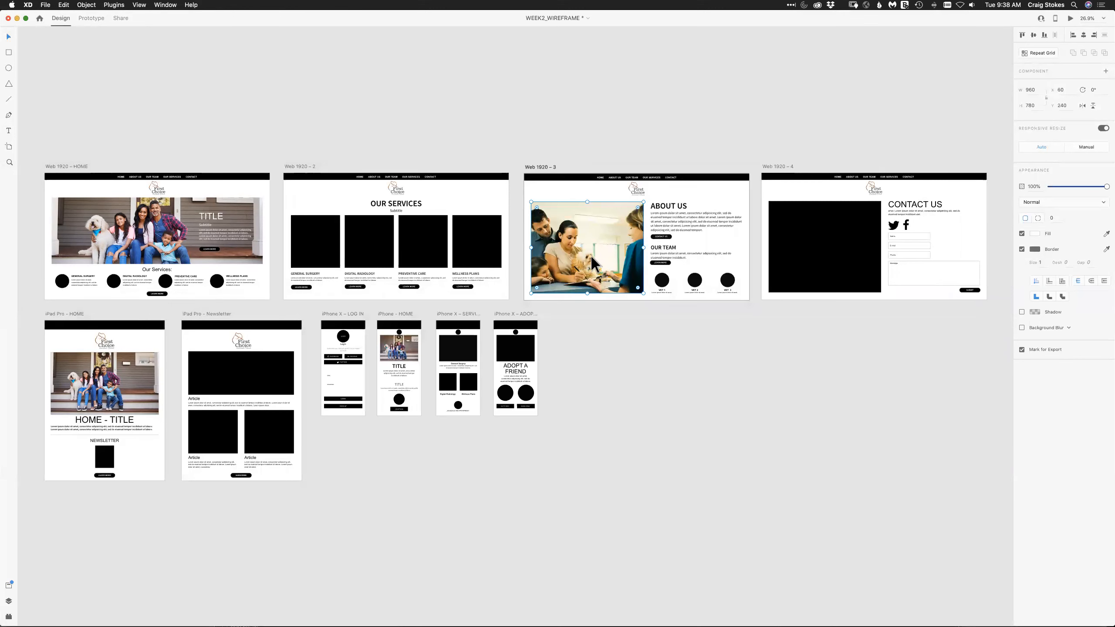
Scale the clinic photo up slightly inside its frame on the About Us artboard and deselect it
{"action": "double_click", "coordinate": [589, 254]}
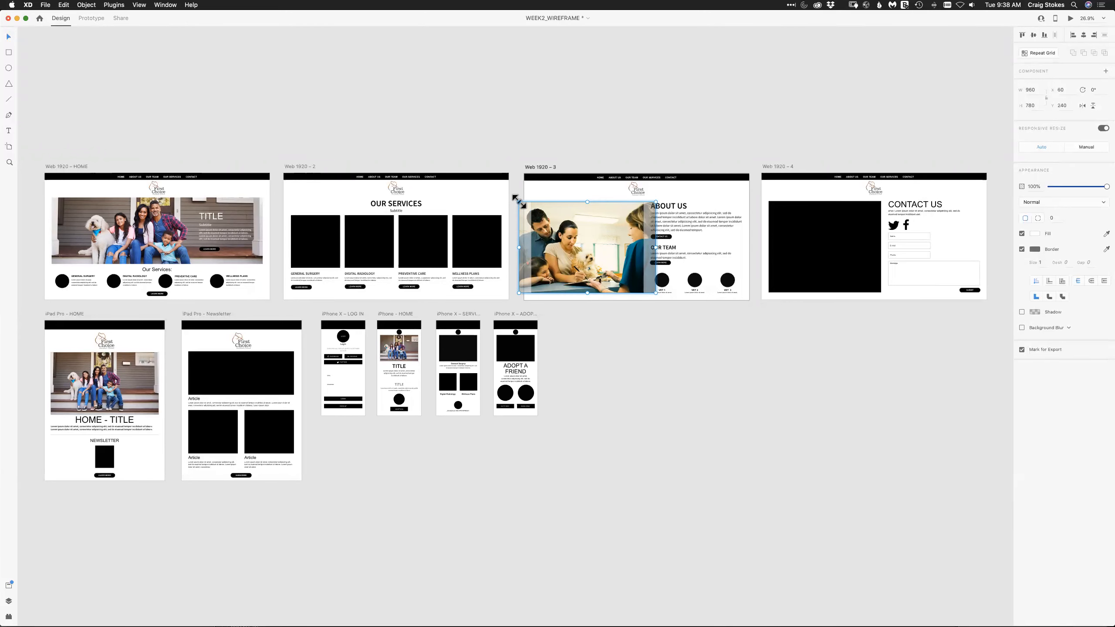
{"action": "mouse_move", "coordinate": [656, 294]}
{"action": "left_mouse_down"}
{"action": "mouse_move", "coordinate": [667, 300]}
{"action": "mouse_move", "coordinate": [659, 293]}
{"action": "left_mouse_up"}
{"action": "left_click", "coordinate": [656, 360]}
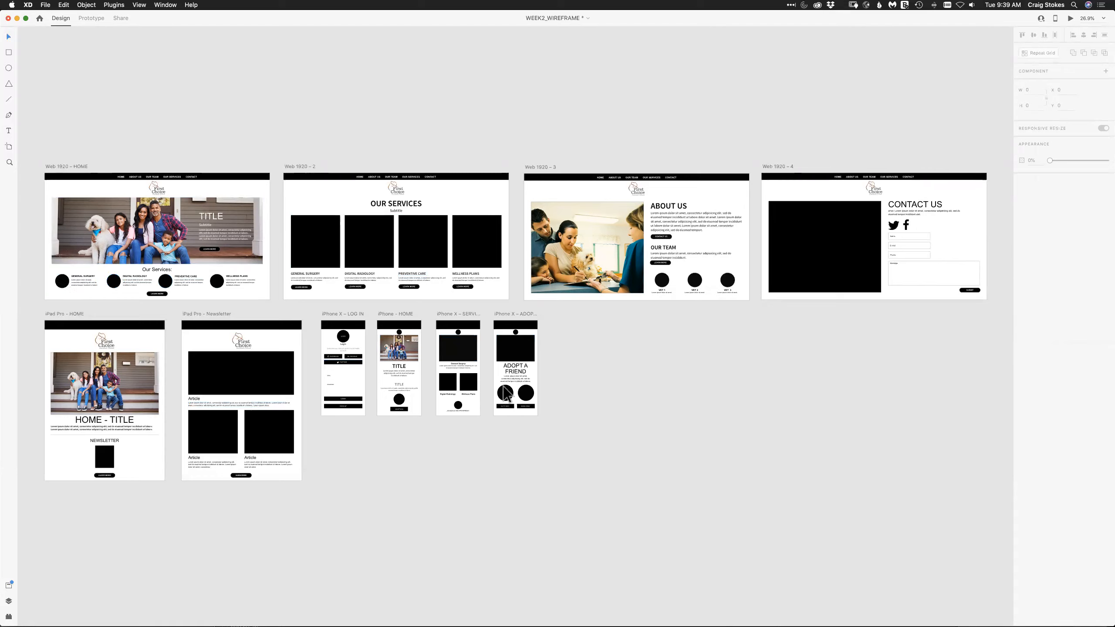
Switch to Photoshop, examine the Export As size options for the clinic photo, cancel the export and switch back to XD
{"action": "mouse_move", "coordinate": [540, 619]}
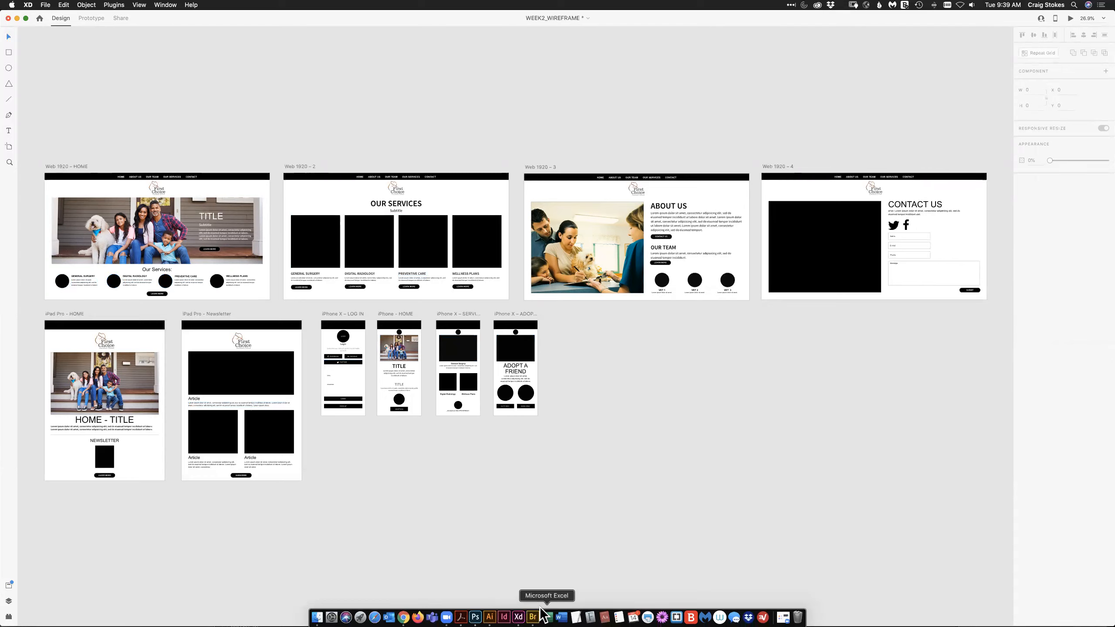
{"action": "left_click", "coordinate": [476, 617]}
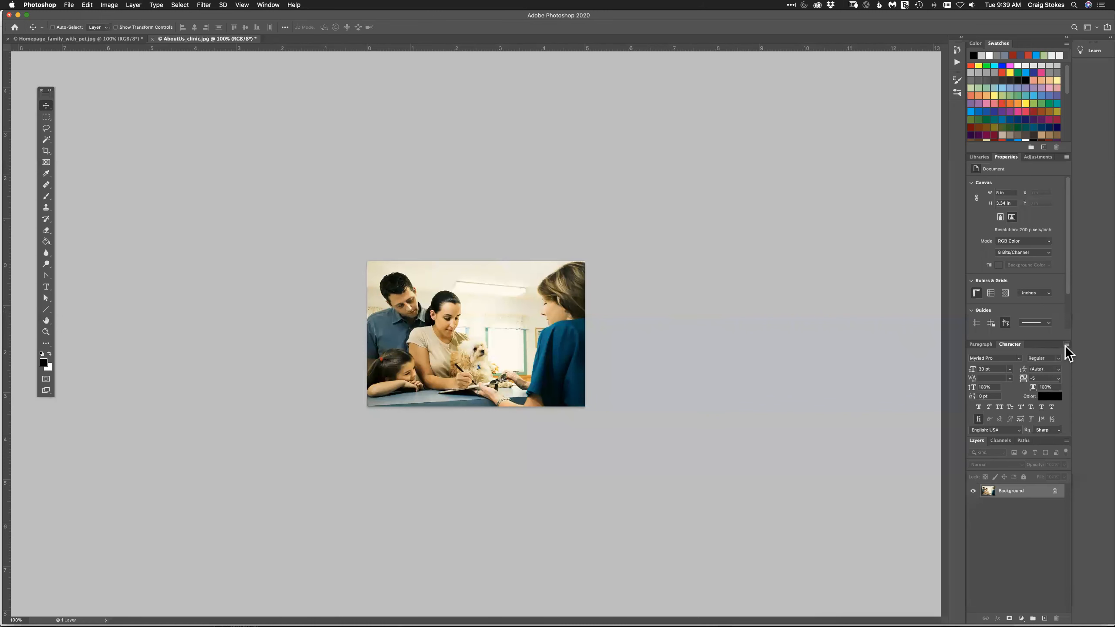
{"action": "left_click", "coordinate": [1066, 345]}
{"action": "mouse_move", "coordinate": [928, 371]}
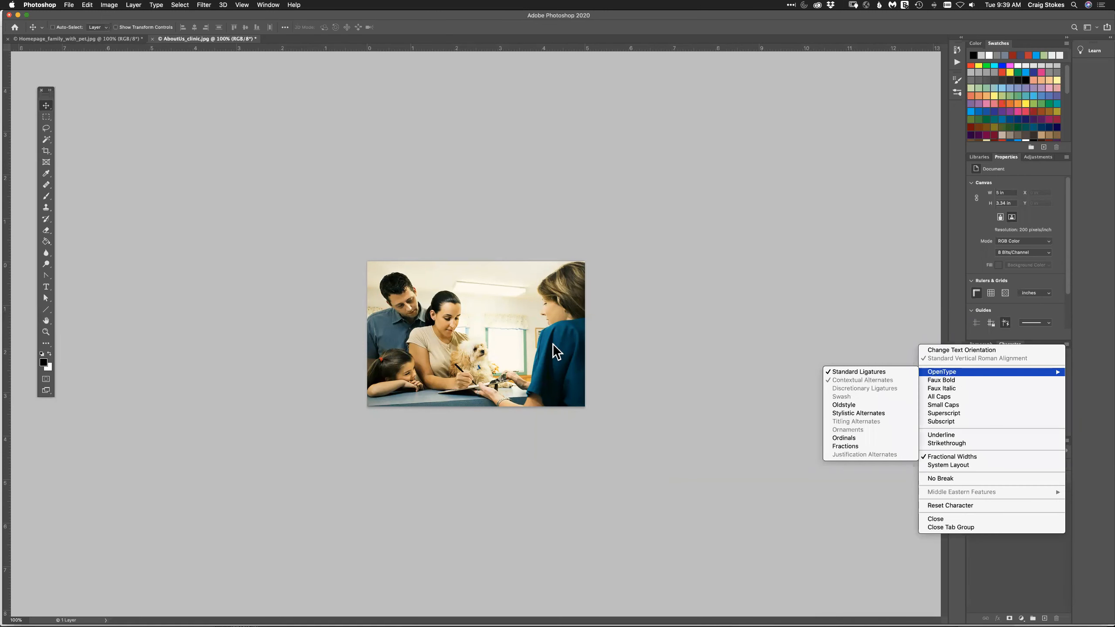
{"action": "left_click", "coordinate": [822, 331]}
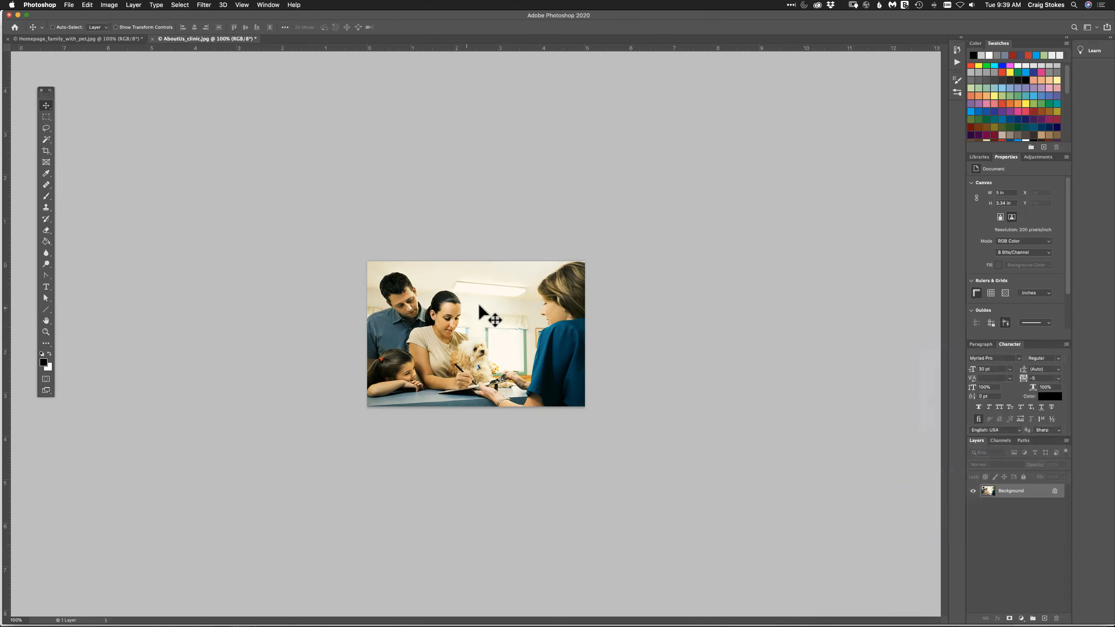
{"action": "left_click", "coordinate": [1066, 441]}
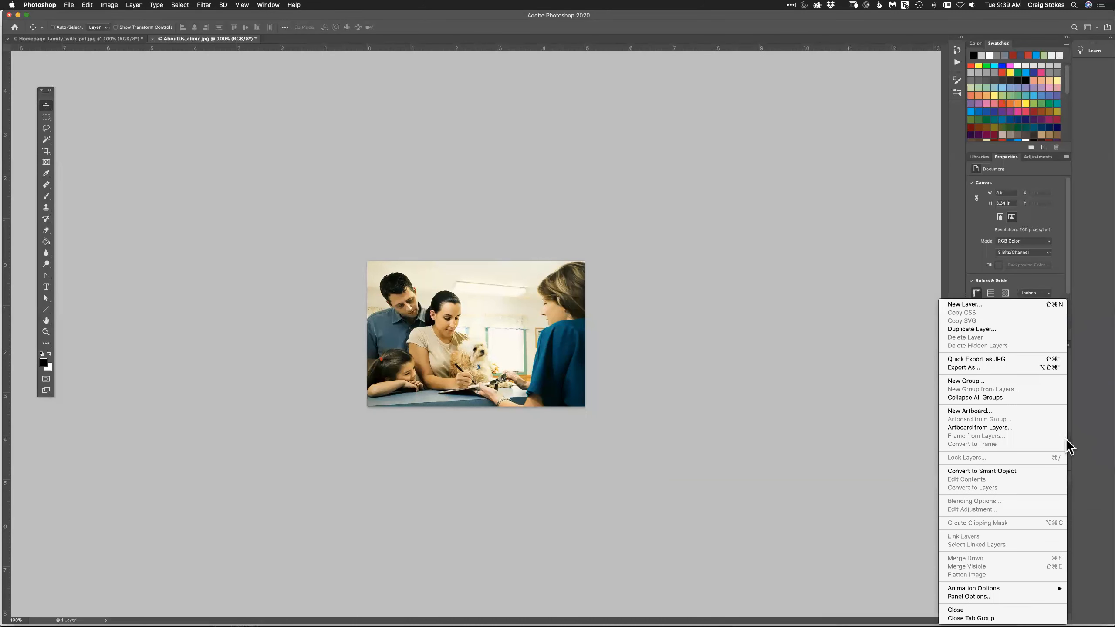
{"action": "left_click", "coordinate": [968, 368]}
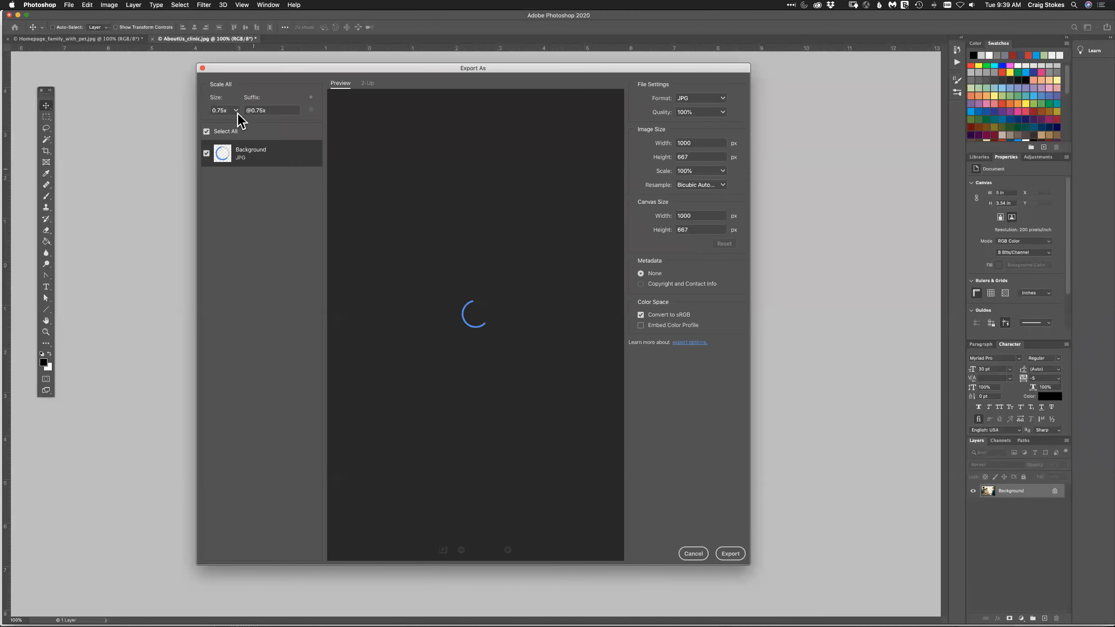
{"action": "left_click", "coordinate": [235, 110]}
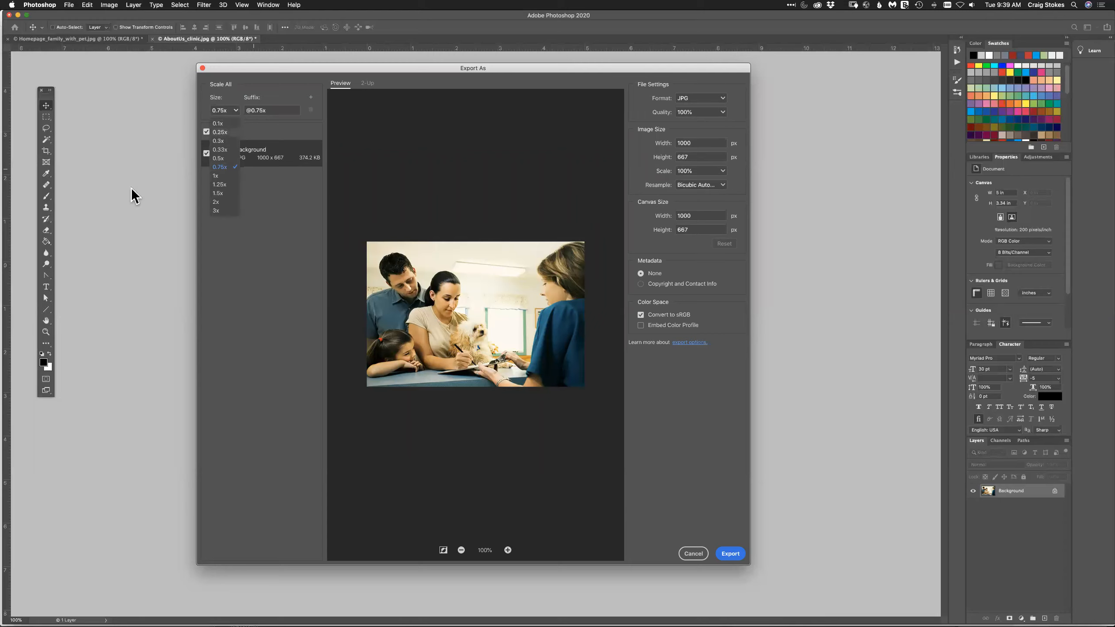
{"action": "left_click", "coordinate": [698, 555]}
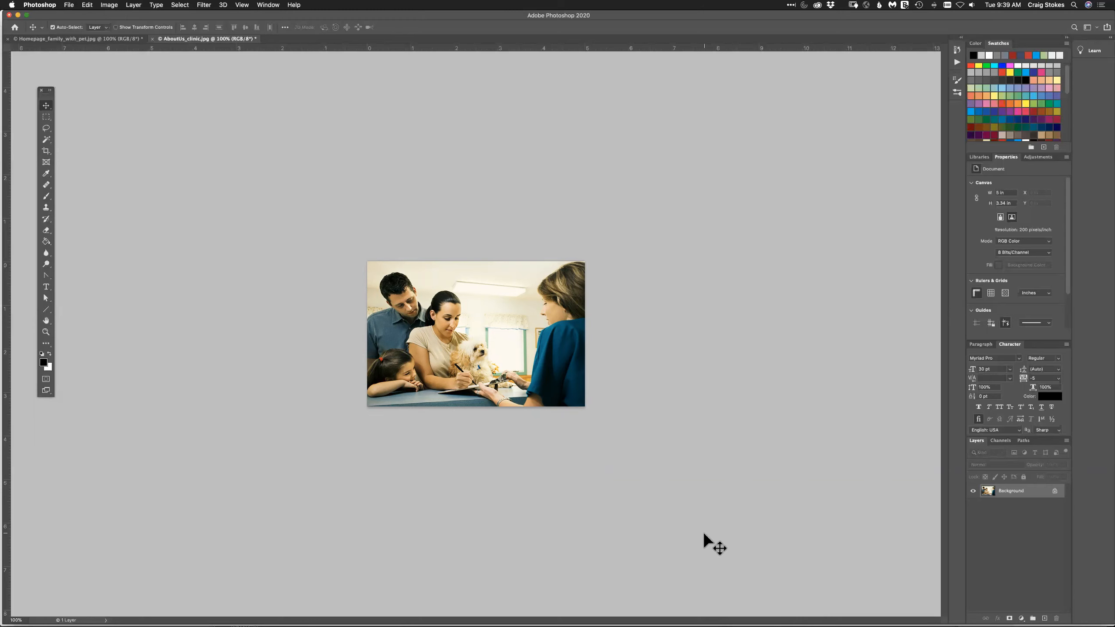
{"action": "key", "text": "super+Tab"}
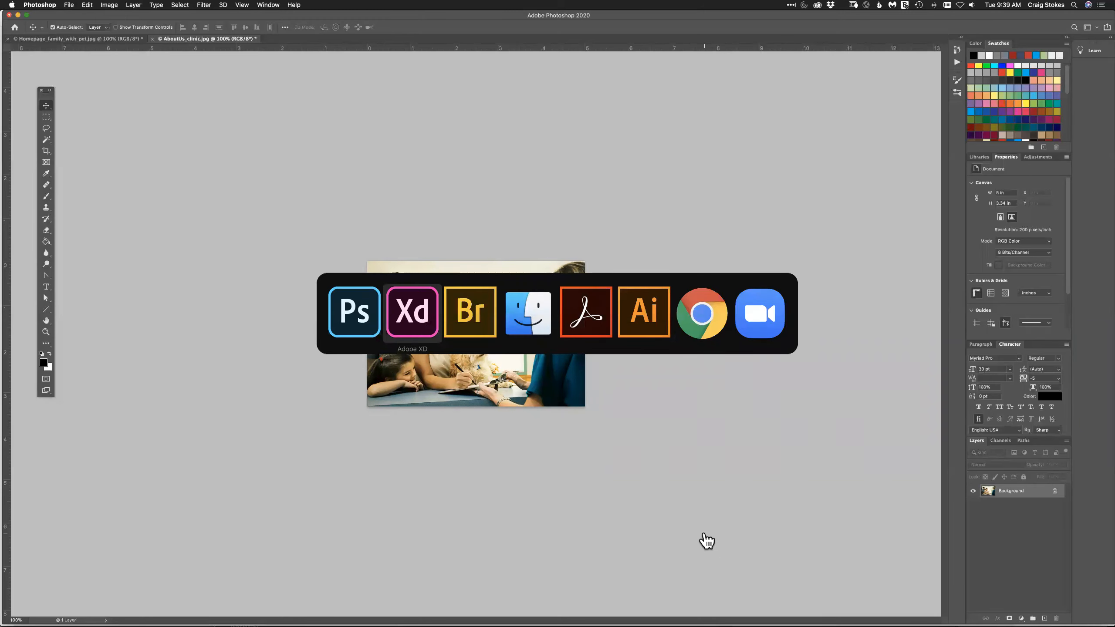